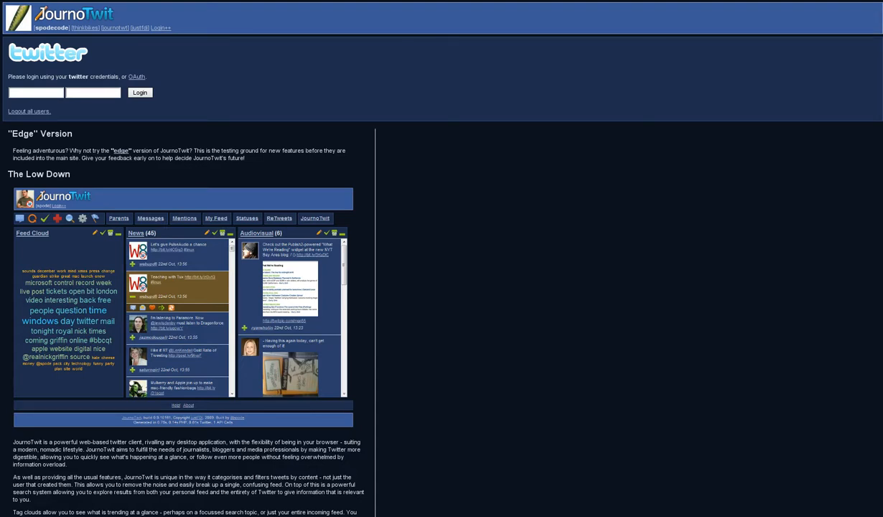
# Sign in through OAuth with the account username and password, and allow JournoTwit to access the Twitter account.
pyautogui.click(137, 77)
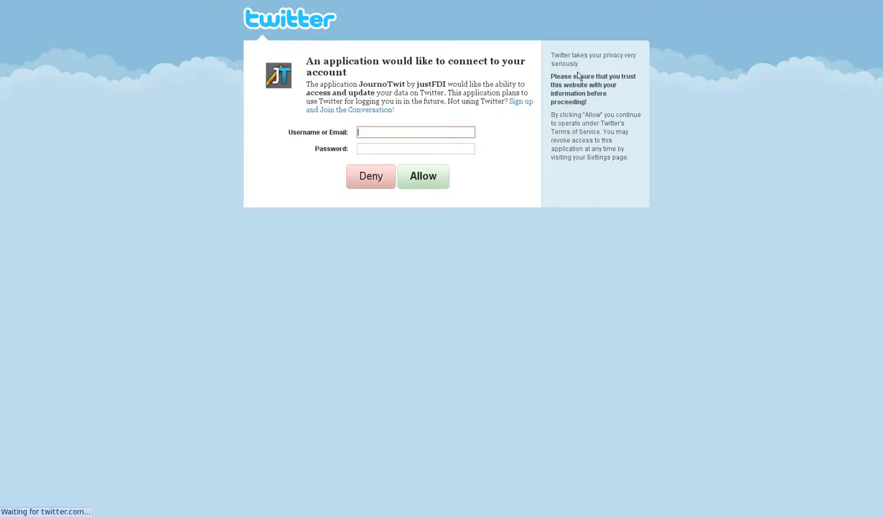
pyautogui.click(424, 132)
pyautogui.write('spode')
pyautogui.press('Tab')
pyautogui.write('•••••••')
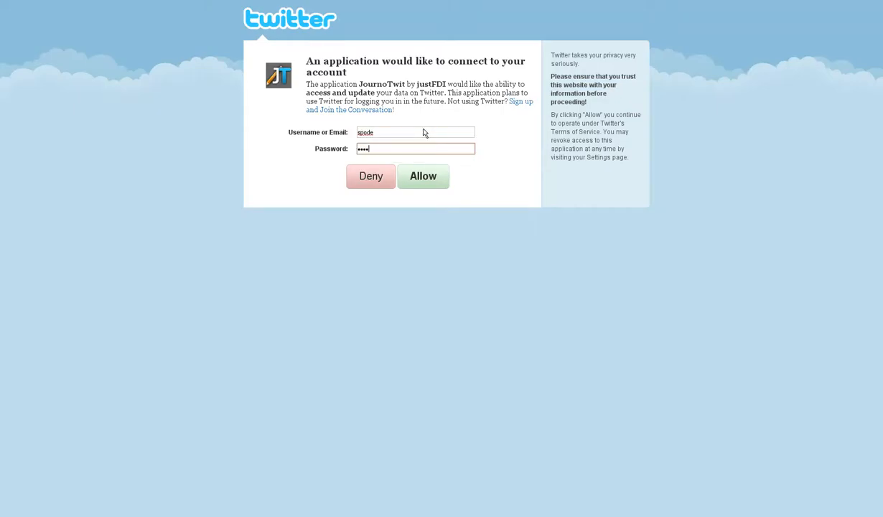
pyautogui.click(423, 176)
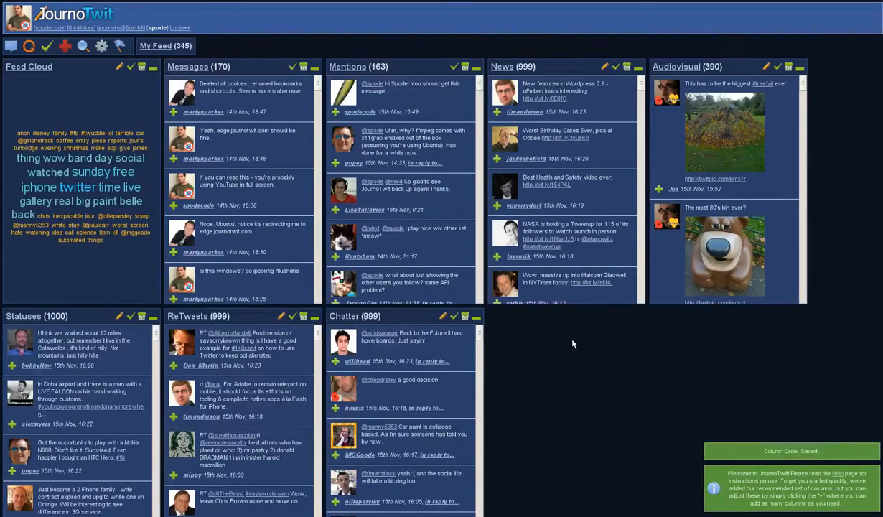
# Delete the preset Chatter column from the column grid and confirm the removal.
pyautogui.scroll(-1, 572, 344)
pyautogui.scroll(-2, 572, 344)
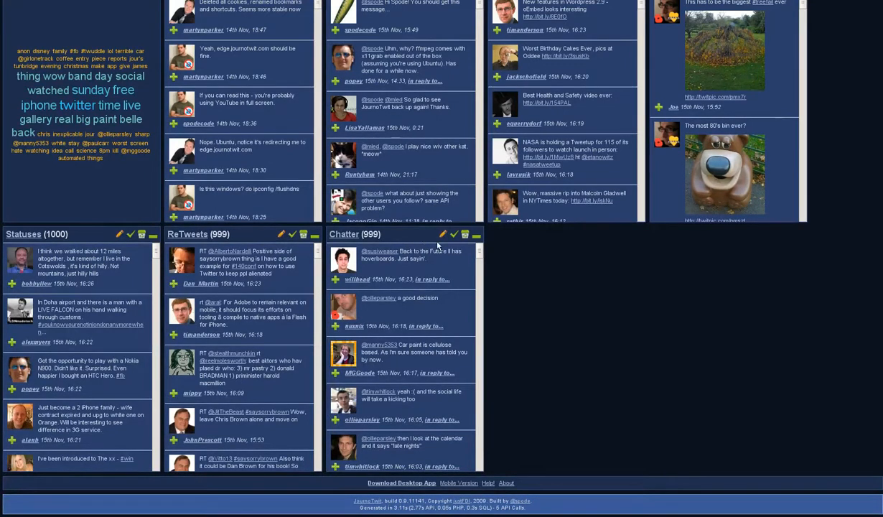
pyautogui.click(475, 234)
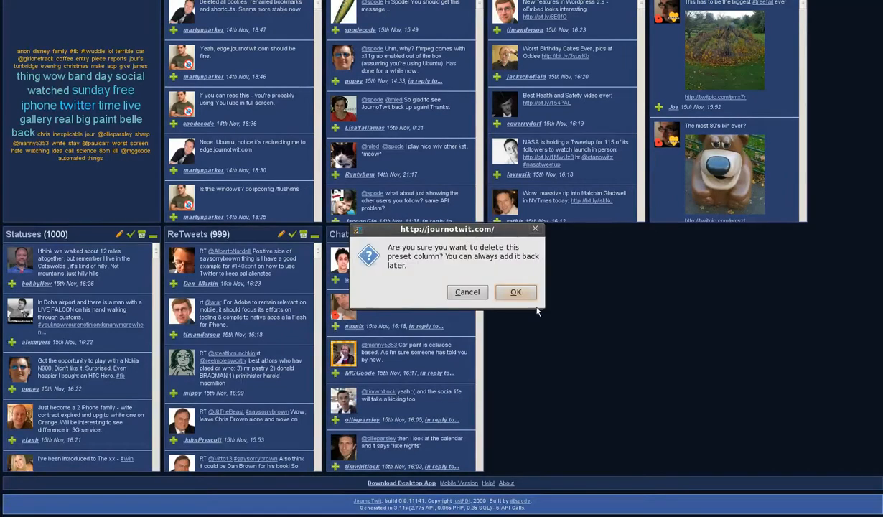
pyautogui.click(517, 293)
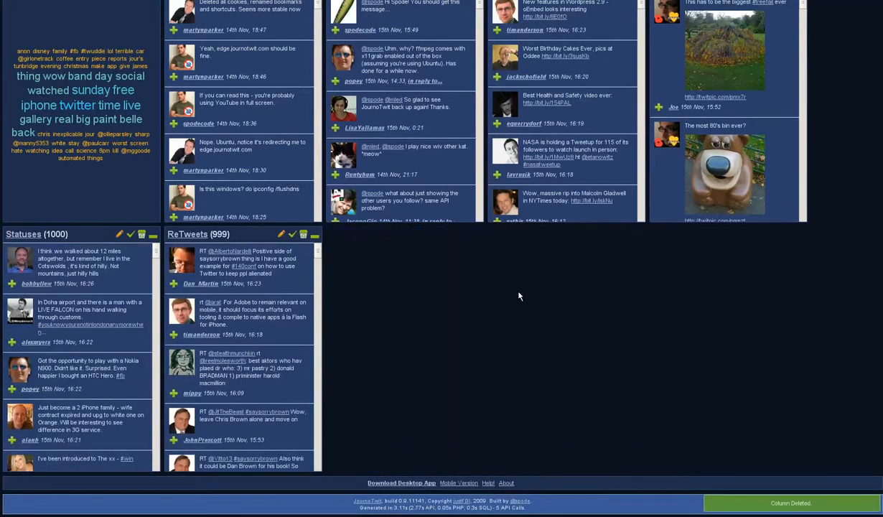
# Look through the tweets in the ReTweets column and the picture posts in the Audiovisual column.
pyautogui.scroll(-3, 302, 281)
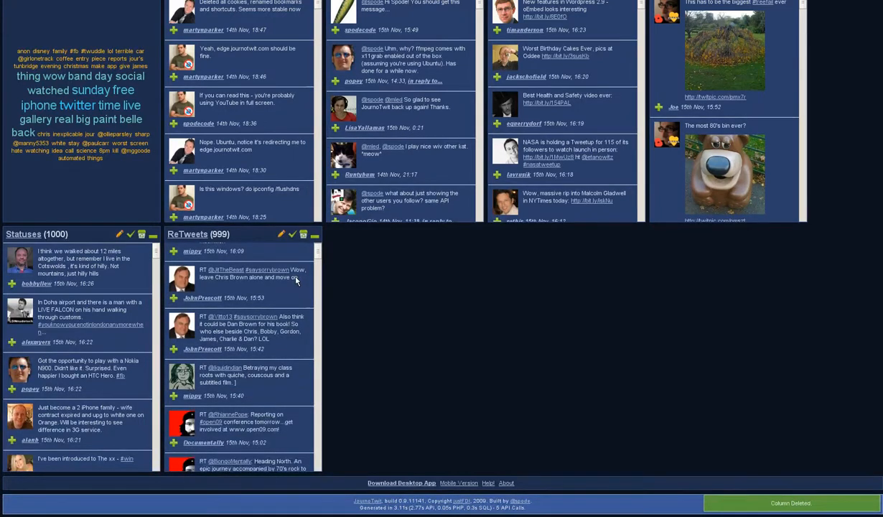
pyautogui.scroll(2, 296, 280)
pyautogui.scroll(2, 296, 280)
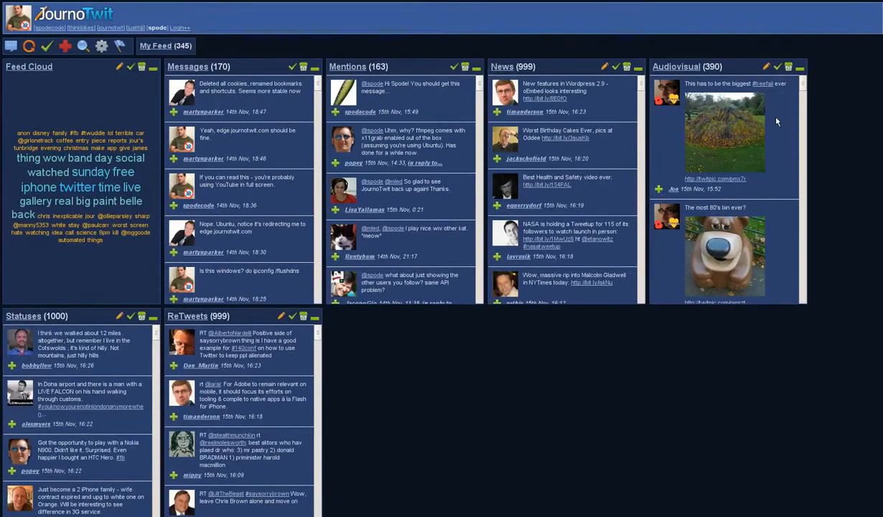
pyautogui.scroll(-3, 776, 122)
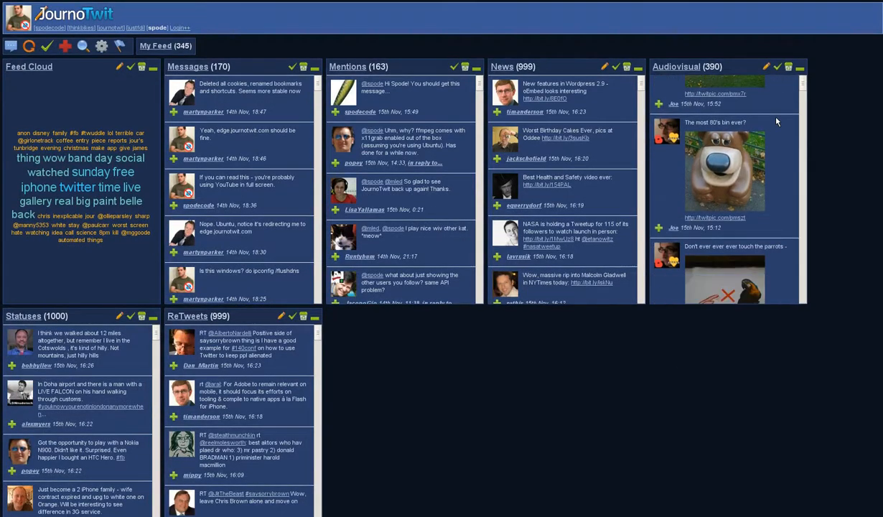
pyautogui.scroll(-10, 775, 122)
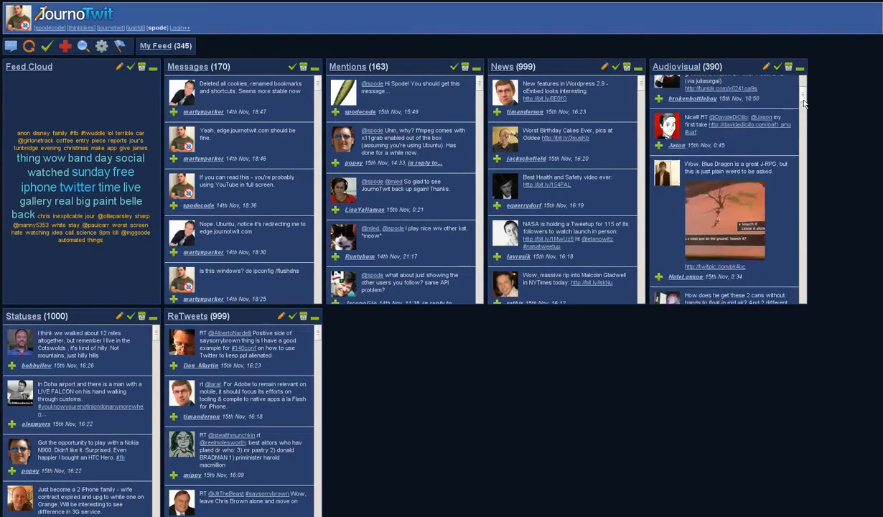
pyautogui.scroll(-1, 802, 104)
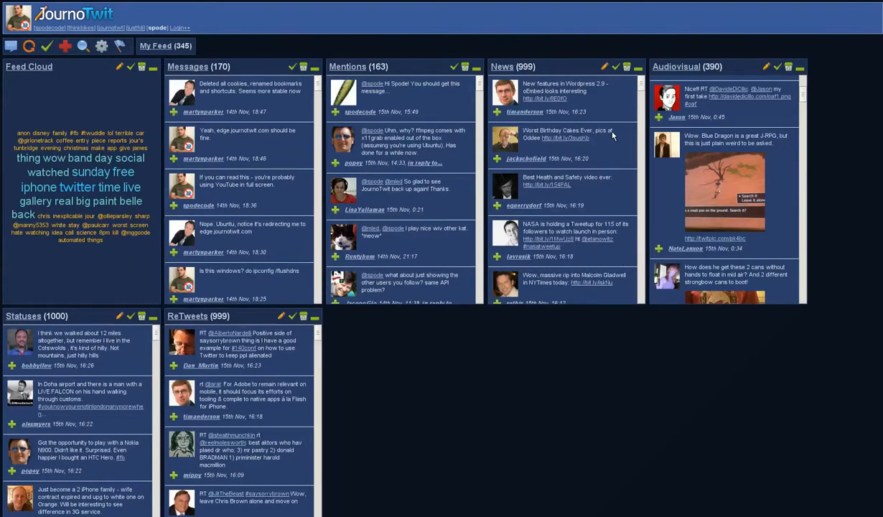
pyautogui.scroll(-2, 459, 366)
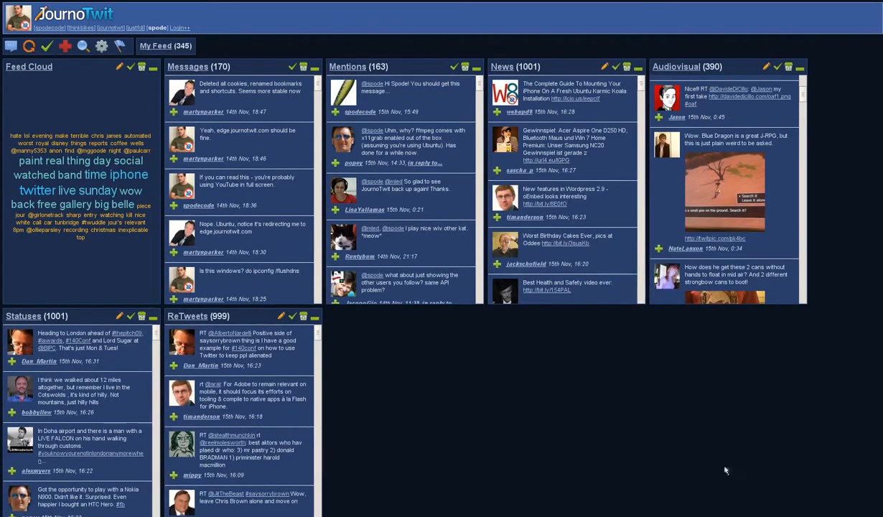
# Search for #fail to add it as a new column and look through its tweets.
pyautogui.click(85, 46)
pyautogui.write('#fail')
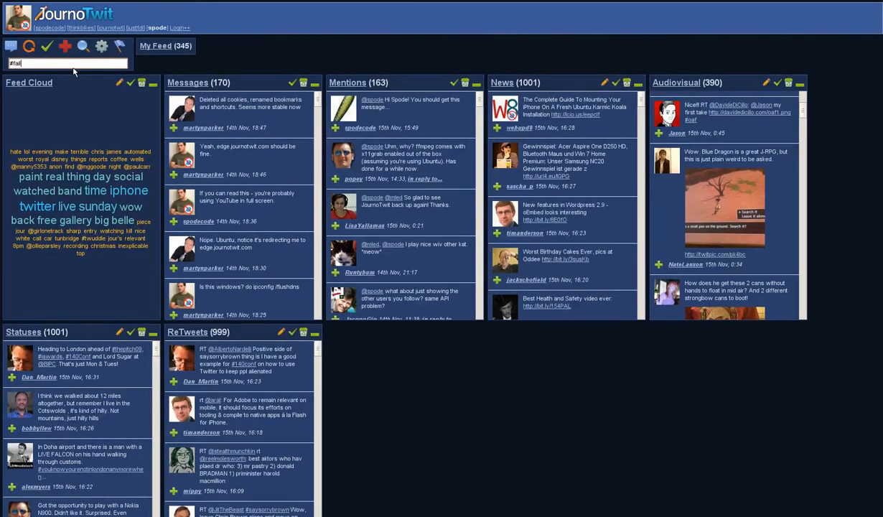
pyautogui.press('Return')
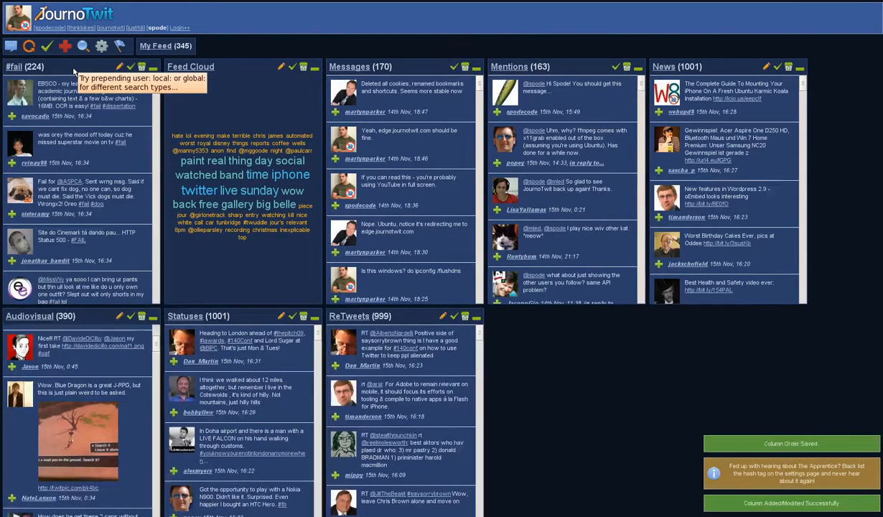
pyautogui.scroll(-3, 109, 142)
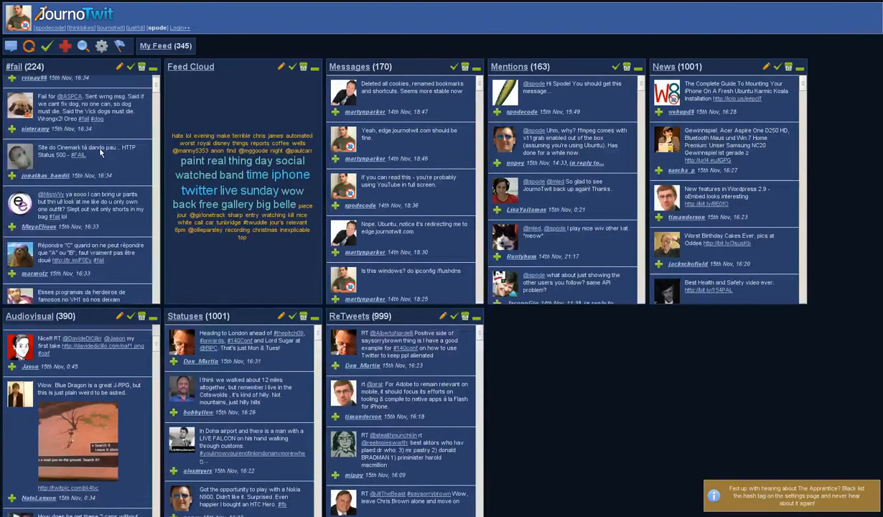
pyautogui.scroll(2, 101, 152)
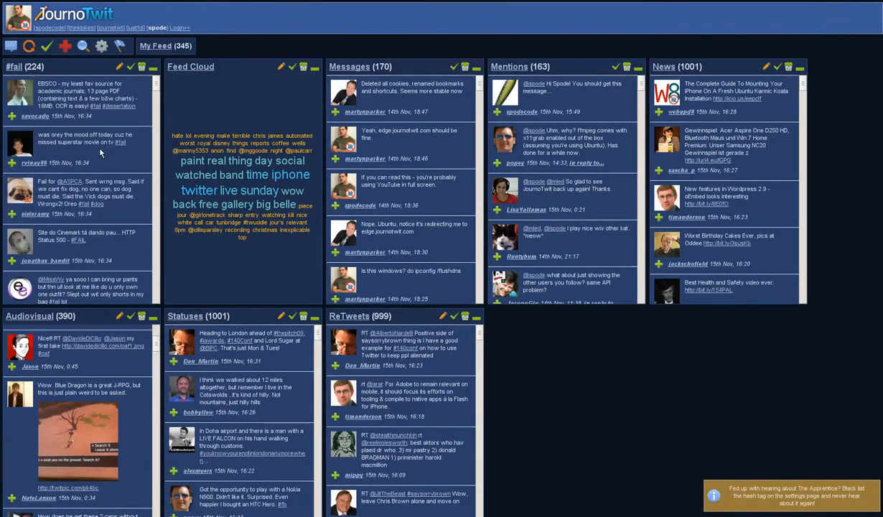
# Edit the #fail column to use the Local starting feed, save it and look through its tweets.
pyautogui.click(120, 67)
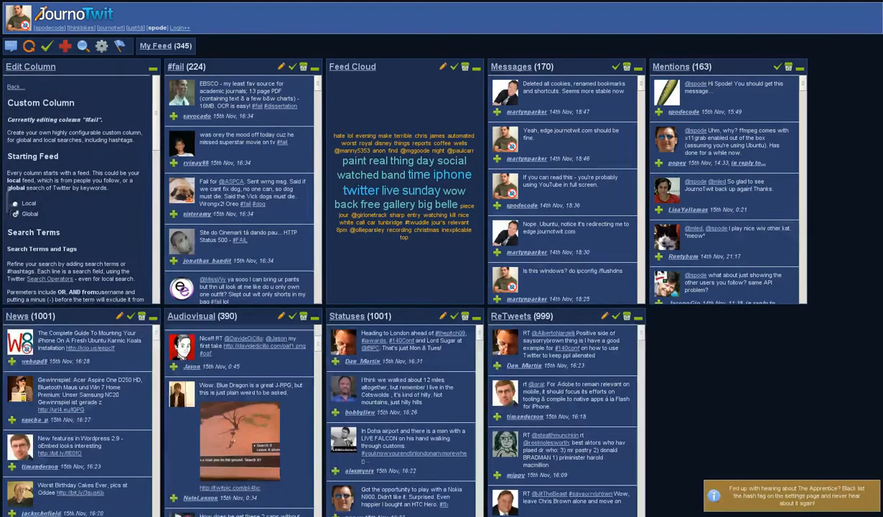
pyautogui.click(16, 203)
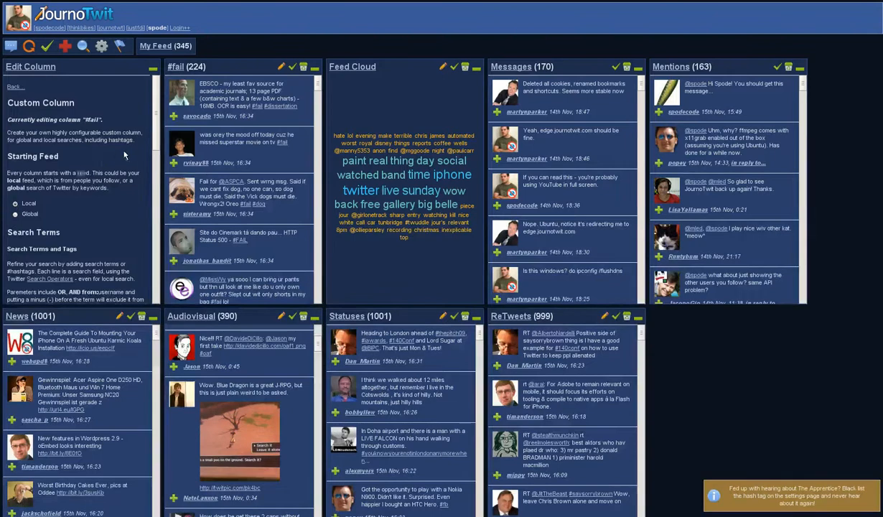
pyautogui.scroll(-10, 139, 272)
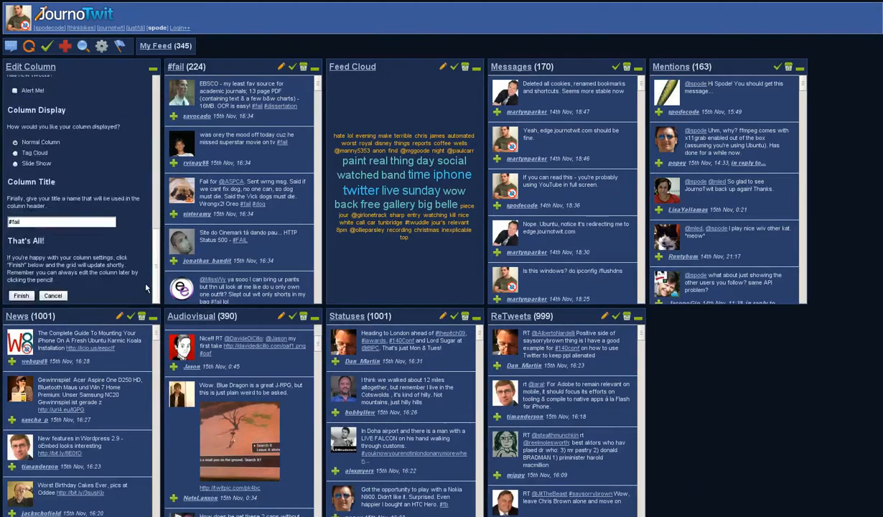
pyautogui.click(22, 295)
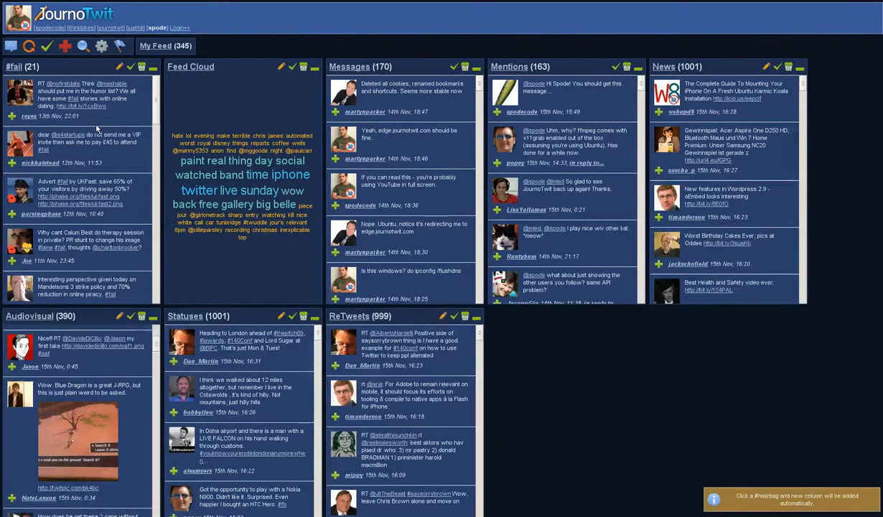
pyautogui.scroll(-2, 97, 125)
pyautogui.scroll(2, 98, 128)
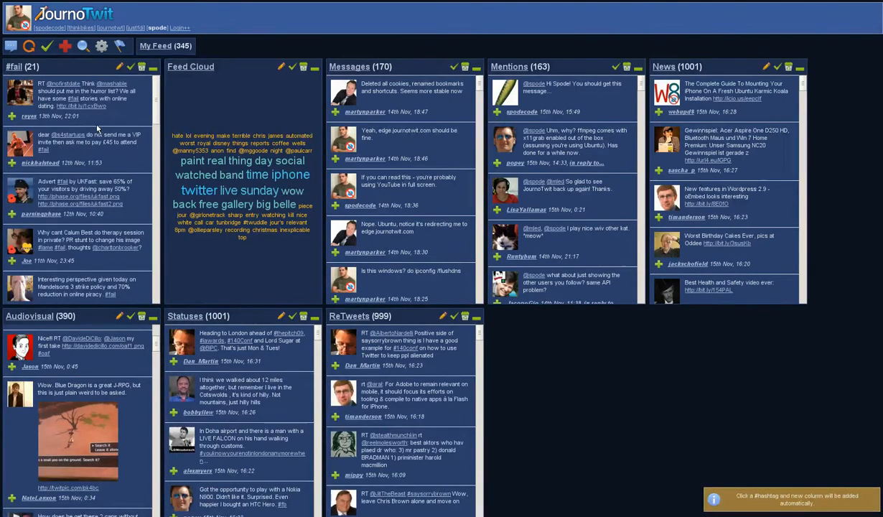
# Edit the #fail column to use the Global feed and exclude Statuses, Links, Audio and ReTweets from its tweet types.
pyautogui.click(119, 66)
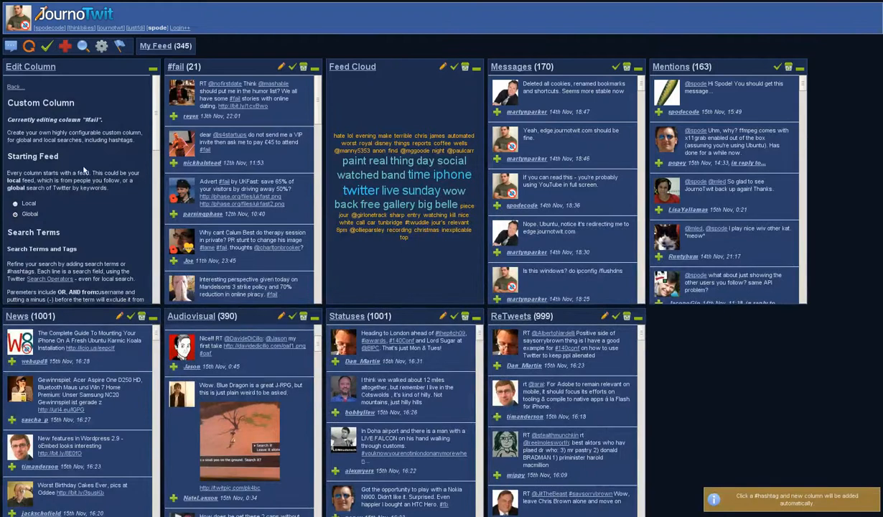
pyautogui.scroll(-5, 79, 158)
pyautogui.scroll(-3, 84, 169)
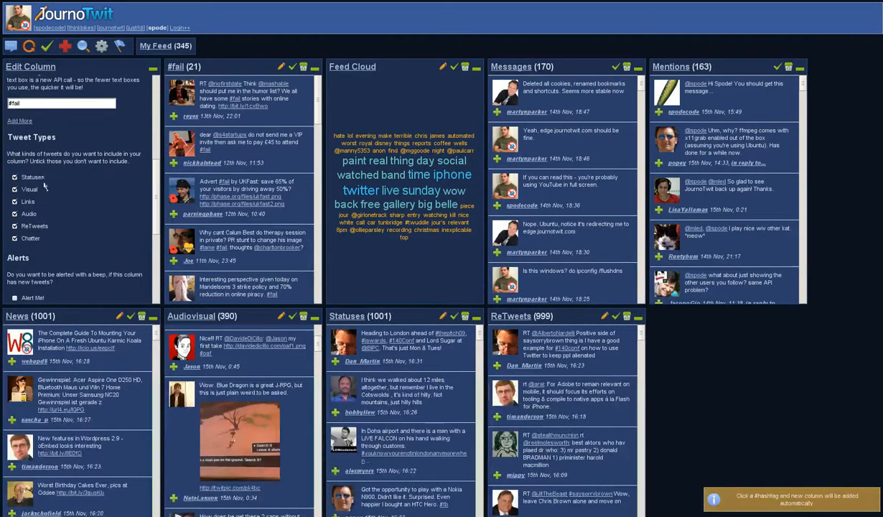
pyautogui.click(15, 178)
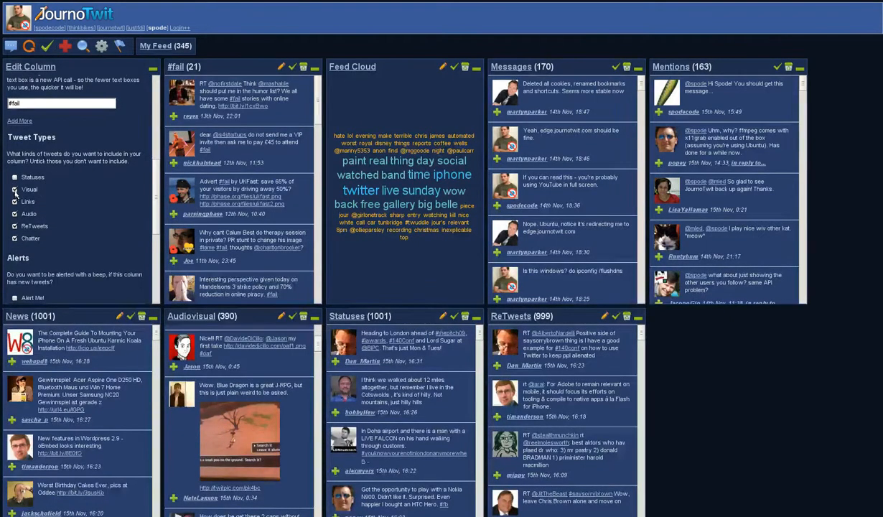
pyautogui.click(15, 202)
pyautogui.click(15, 214)
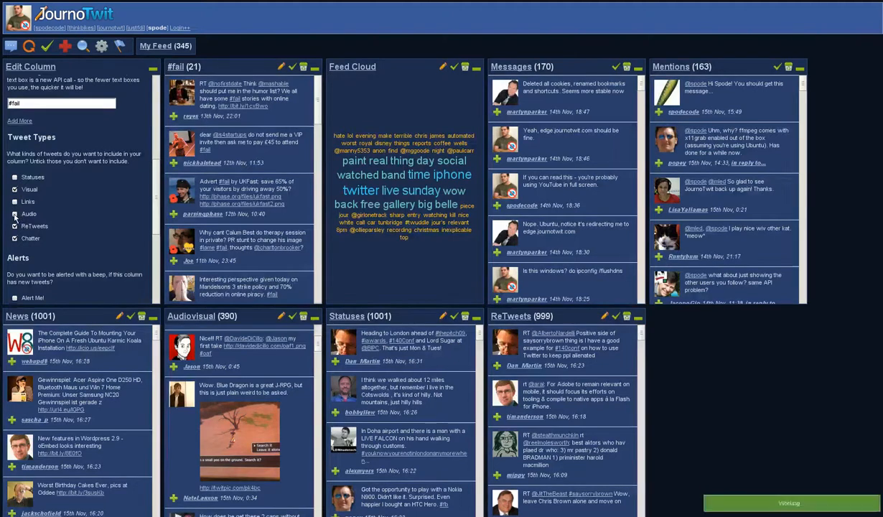
pyautogui.click(15, 226)
pyautogui.scroll(-6, 81, 205)
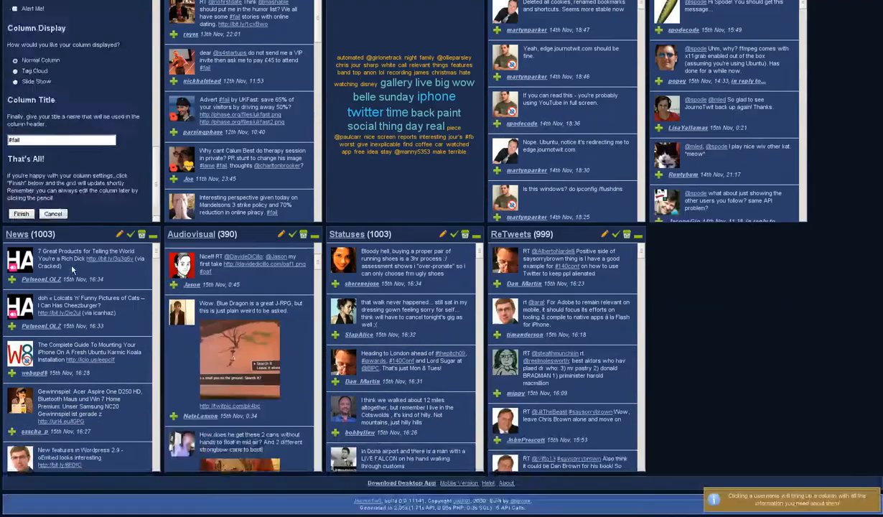
pyautogui.click(21, 213)
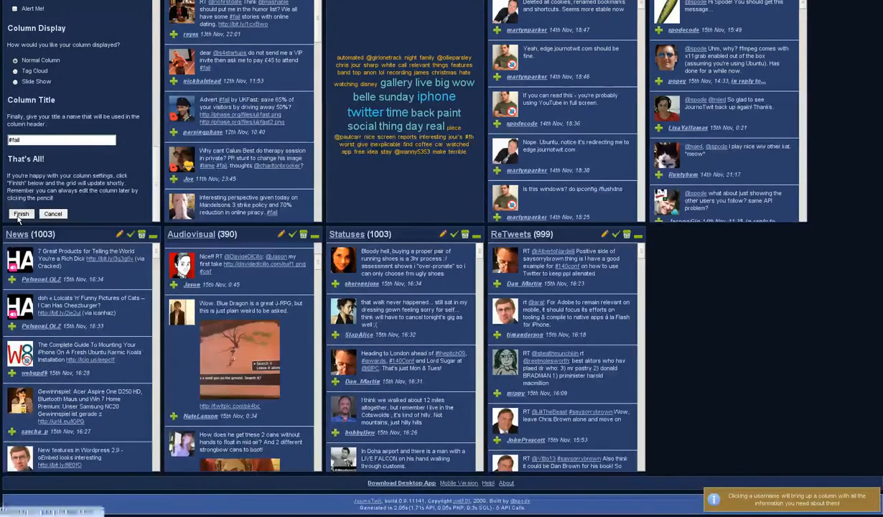
# Browse the picture tweets in the #fail column, view the muddy bicycle photo enlarged and close it.
pyautogui.scroll(3, 43, 223)
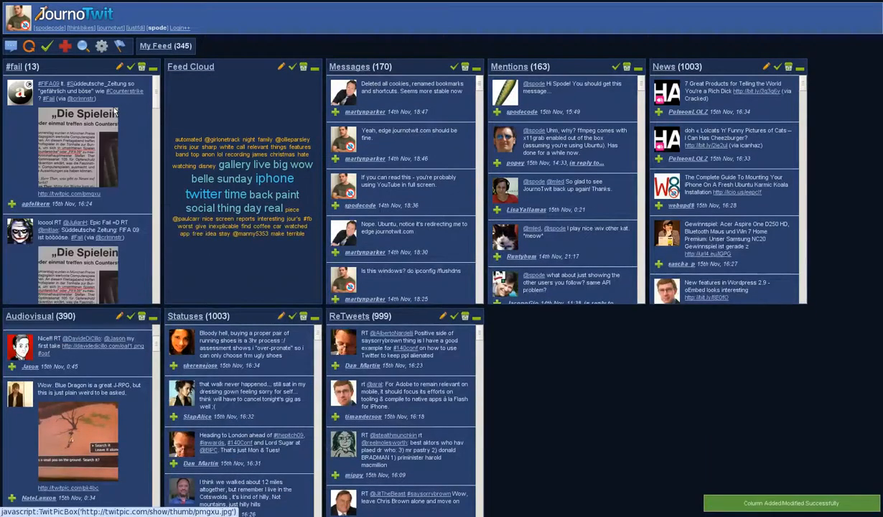
pyautogui.scroll(-3, 119, 111)
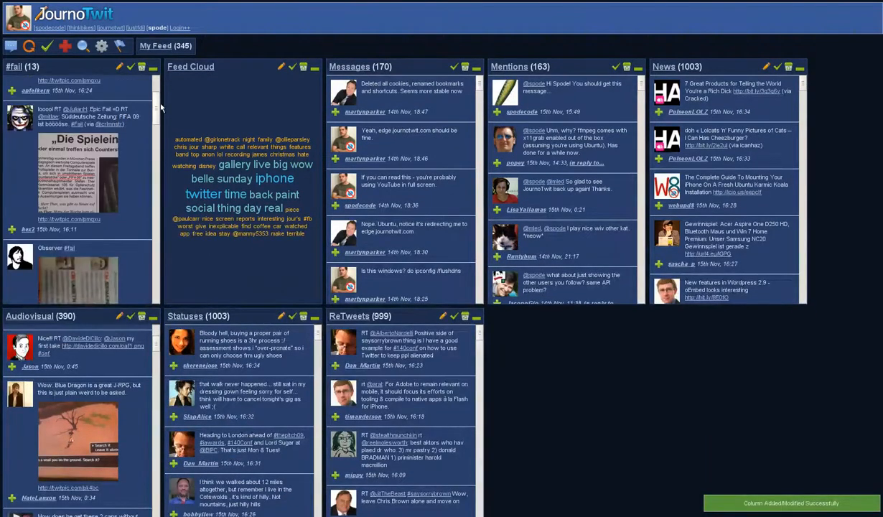
pyautogui.moveTo(157, 106); pyautogui.dragTo(163, 172)
pyautogui.click(85, 154)
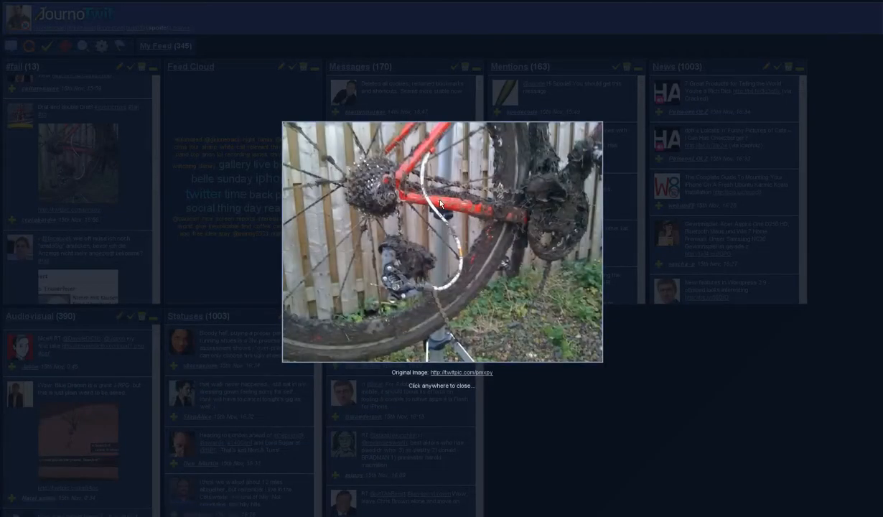
pyautogui.click(85, 154)
pyautogui.scroll(10, 145, 155)
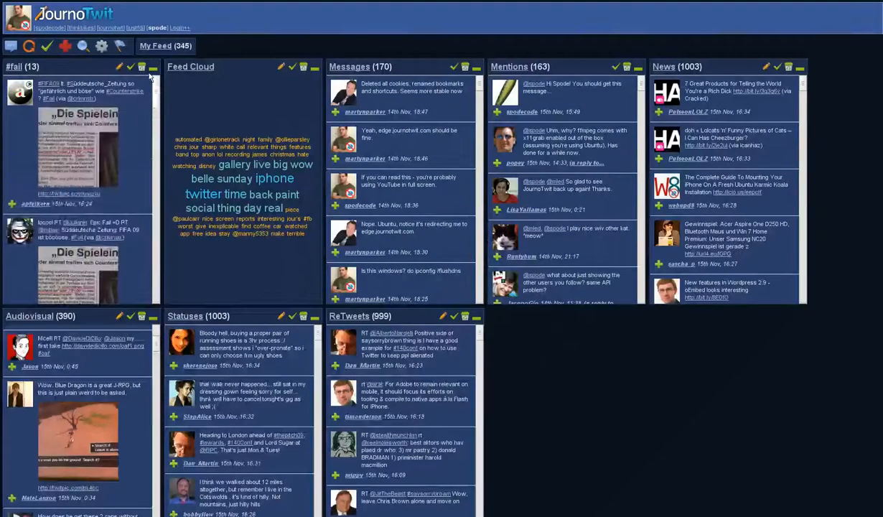
# Change the #fail column's display to Slide Show and save the column settings.
pyautogui.click(122, 68)
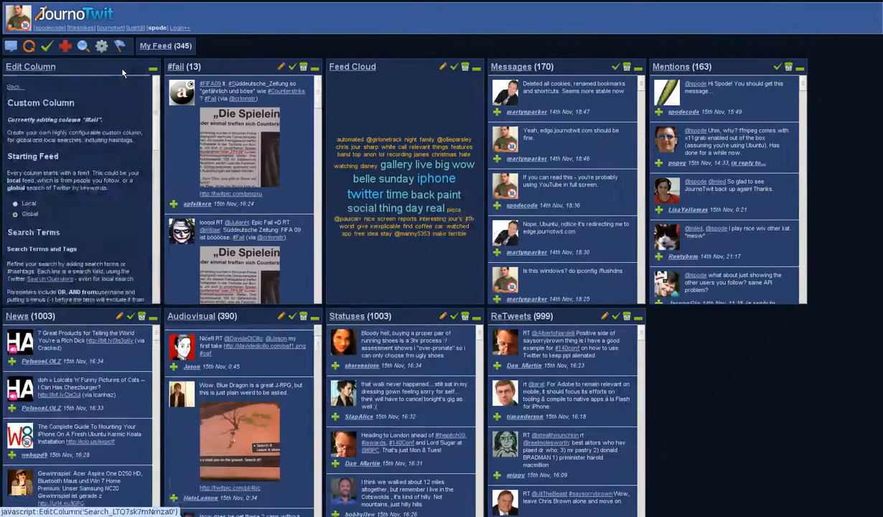
pyautogui.scroll(-5, 97, 198)
pyautogui.scroll(-2, 92, 186)
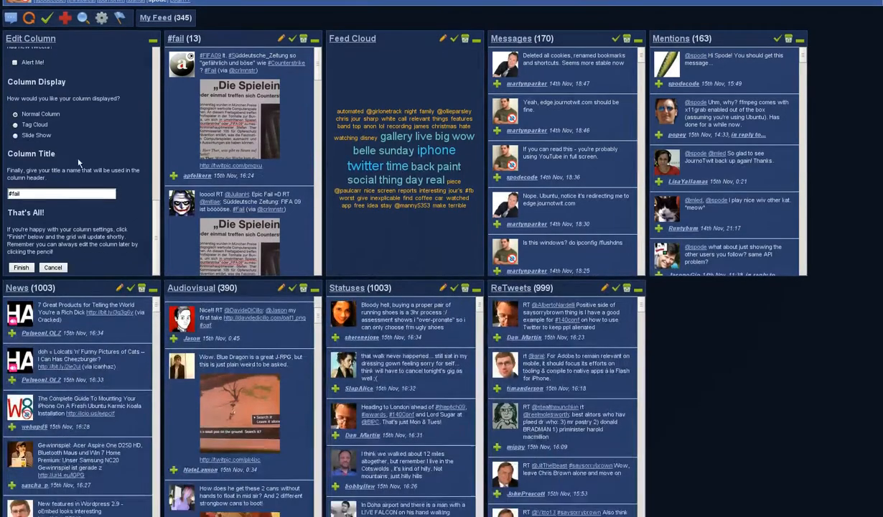
pyautogui.click(15, 135)
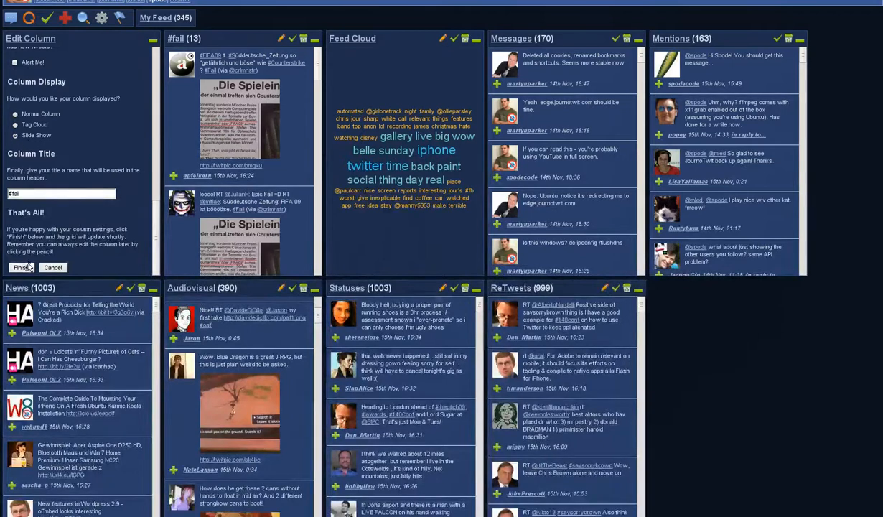
pyautogui.click(21, 267)
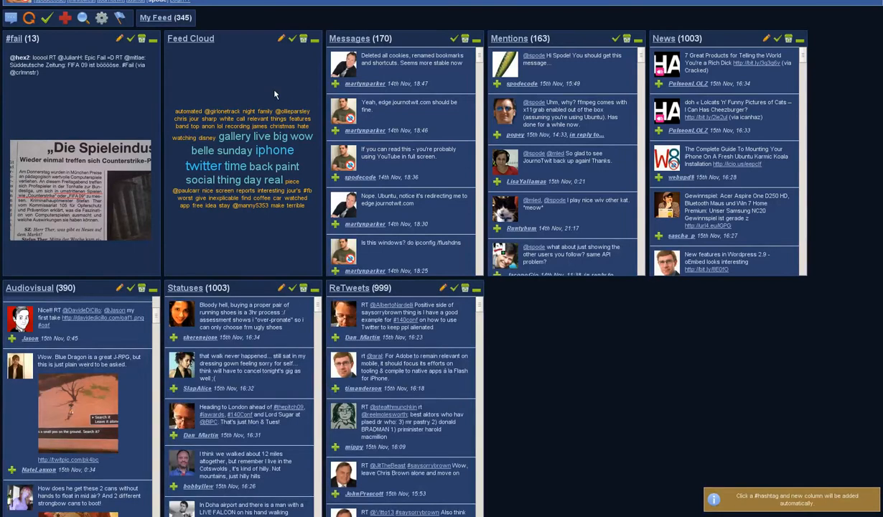
# Open a column of tweets about "iphone" from the Feed Cloud's tags.
pyautogui.click(273, 153)
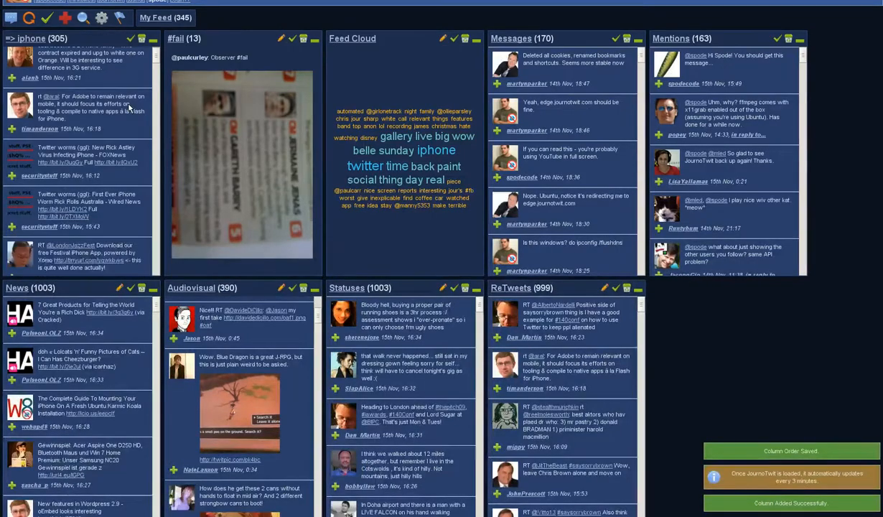
pyautogui.scroll(1, 129, 106)
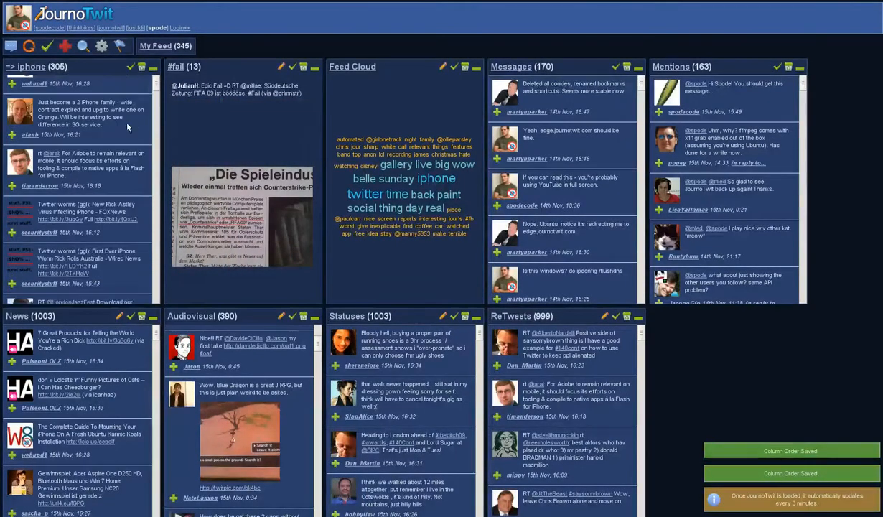
# Edit the #fail column to include Statuses, Links, Audio, ReTweets and Chatter in its tweet types.
pyautogui.click(282, 67)
pyautogui.scroll(-5, 280, 143)
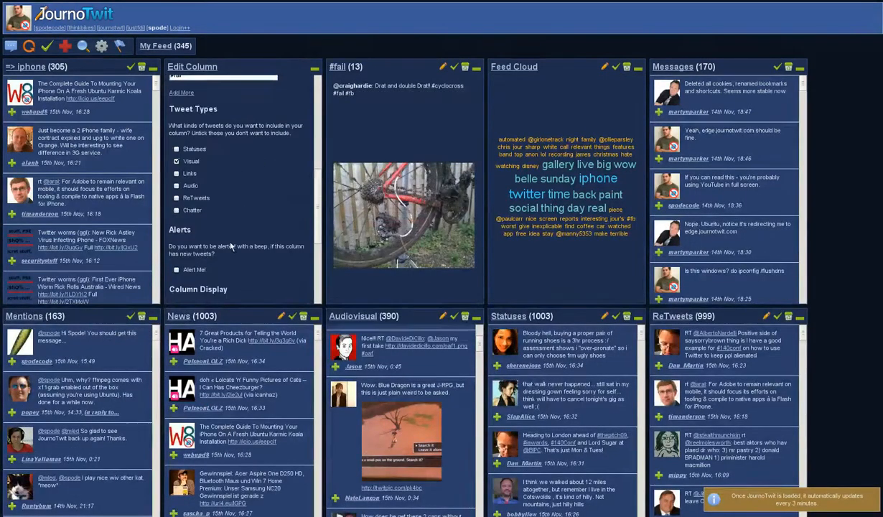
pyautogui.click(176, 148)
pyautogui.click(176, 173)
pyautogui.click(175, 197)
pyautogui.click(176, 185)
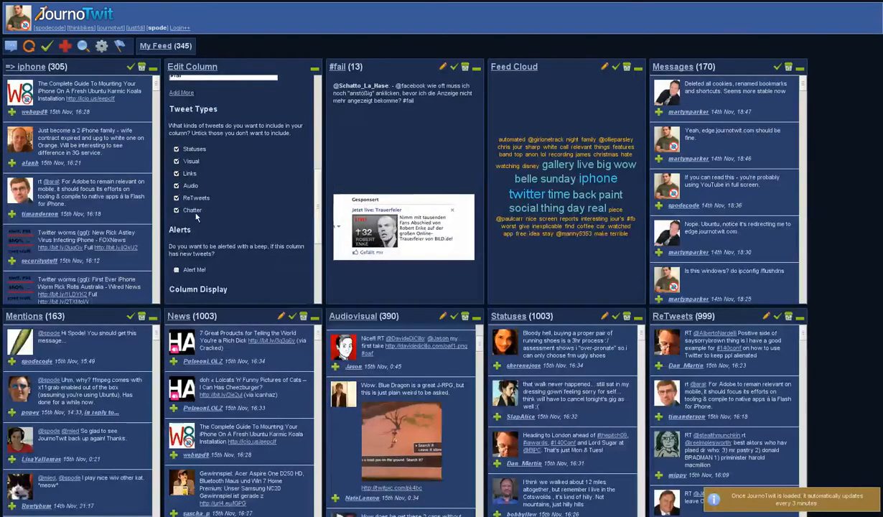
# Change the #fail column's display to Tag Cloud and save the column settings.
pyautogui.scroll(-4, 177, 215)
pyautogui.click(177, 190)
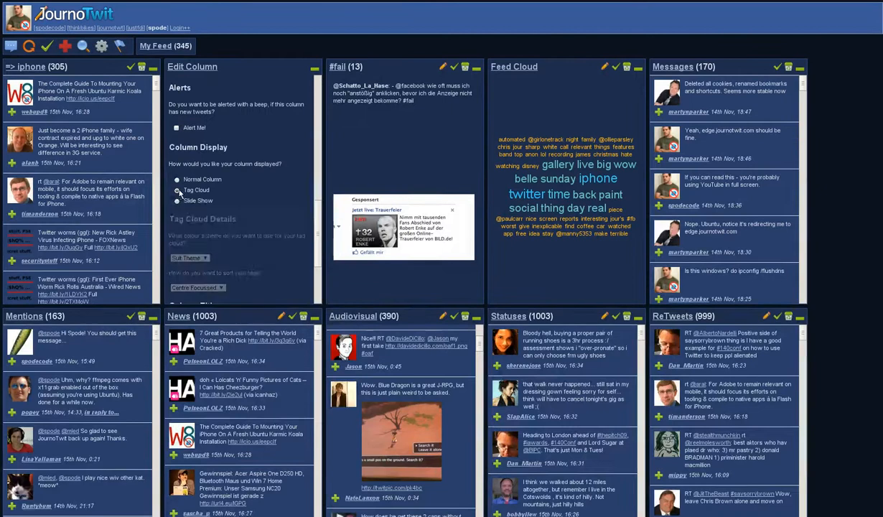
pyautogui.scroll(-2, 301, 191)
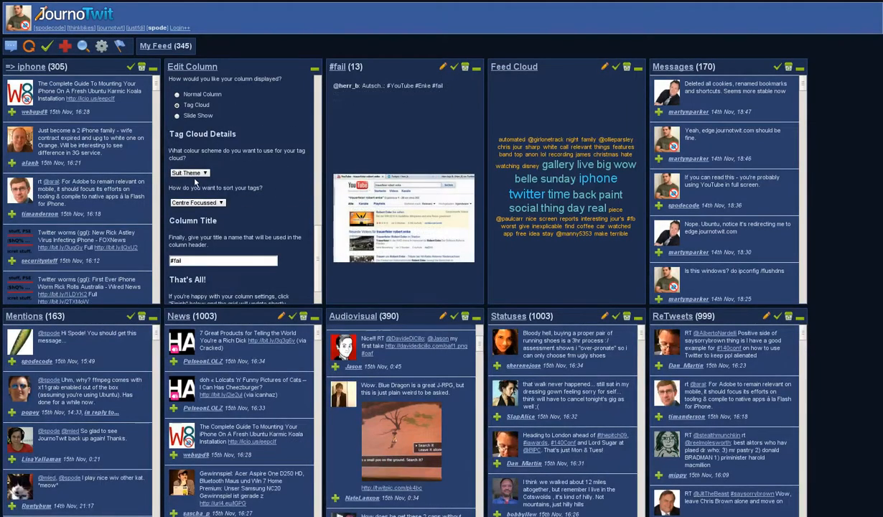
pyautogui.scroll(-1, 238, 174)
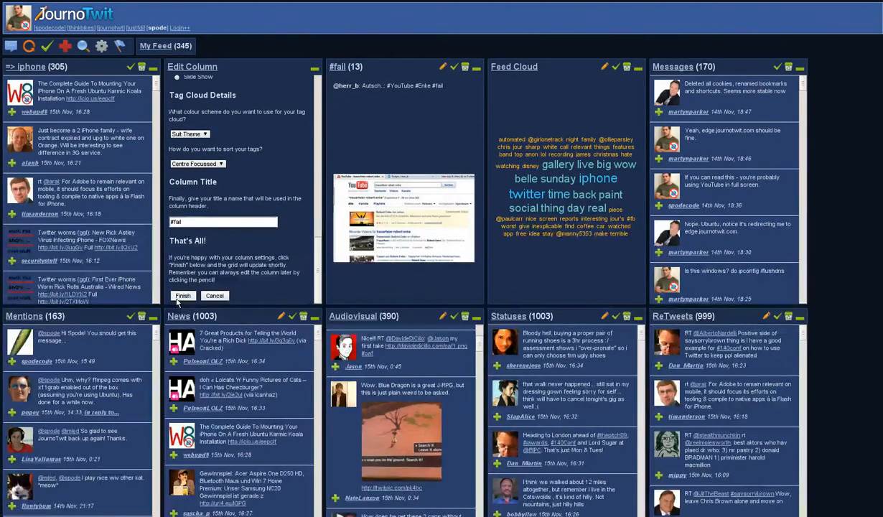
pyautogui.click(178, 297)
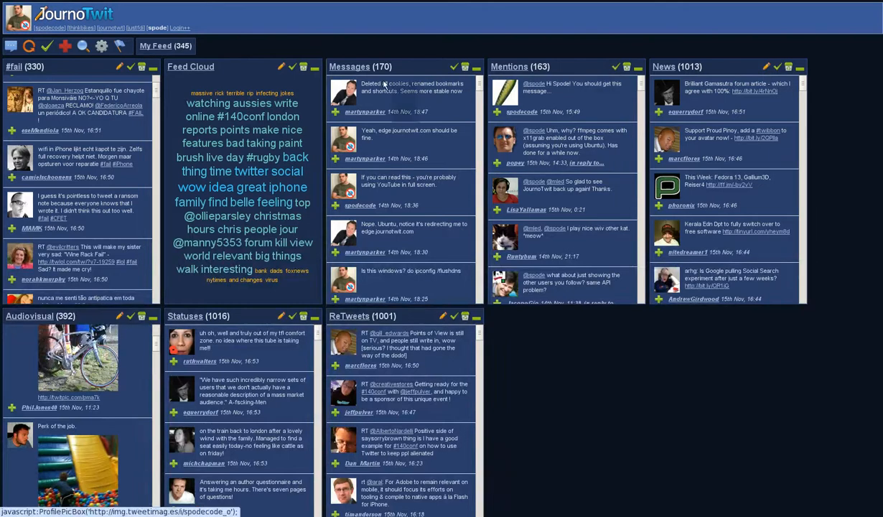
# Move the Mentions column between #fail and Feed Cloud, and minimise the Messages column.
pyautogui.moveTo(384, 84); pyautogui.dragTo(261, 81)
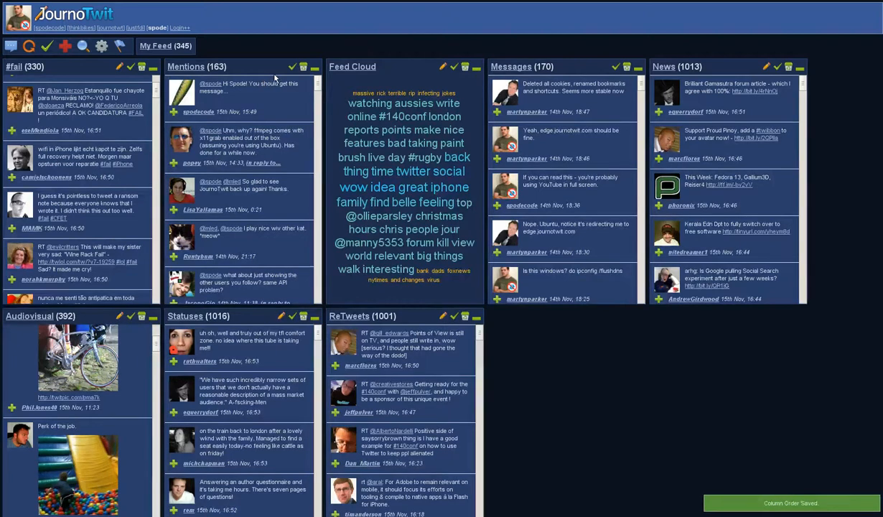
pyautogui.click(506, 67)
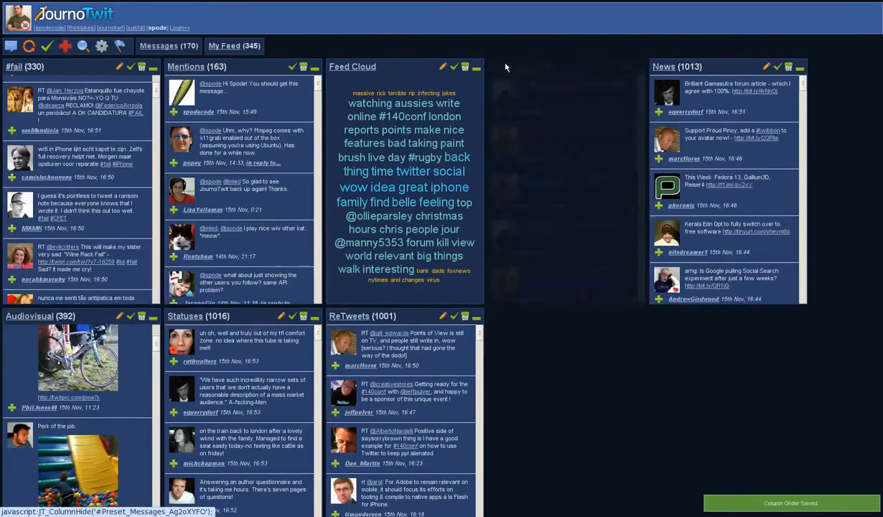
# Minimise the News column, restore it to the grid and minimise it again.
pyautogui.click(638, 68)
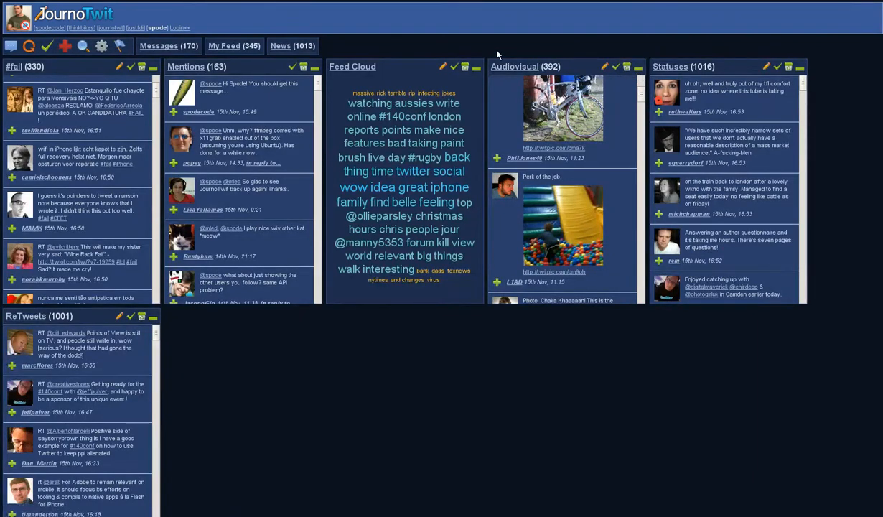
pyautogui.click(280, 47)
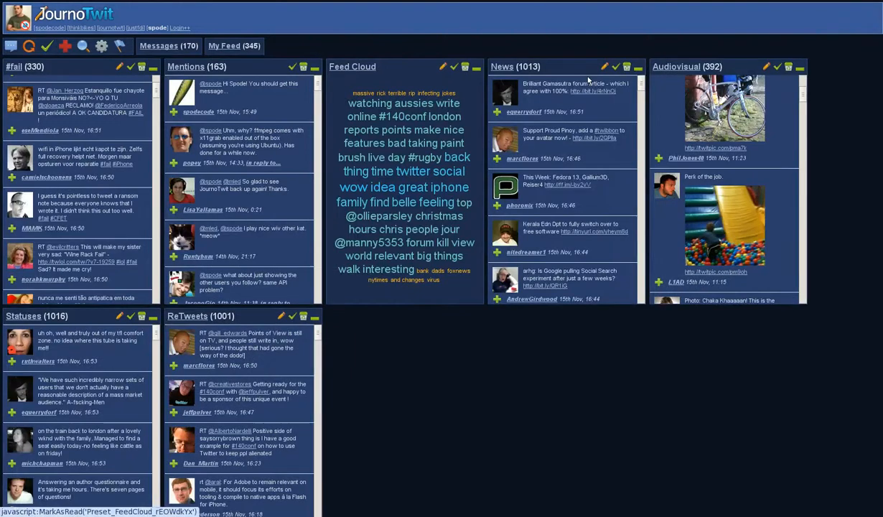
pyautogui.click(638, 68)
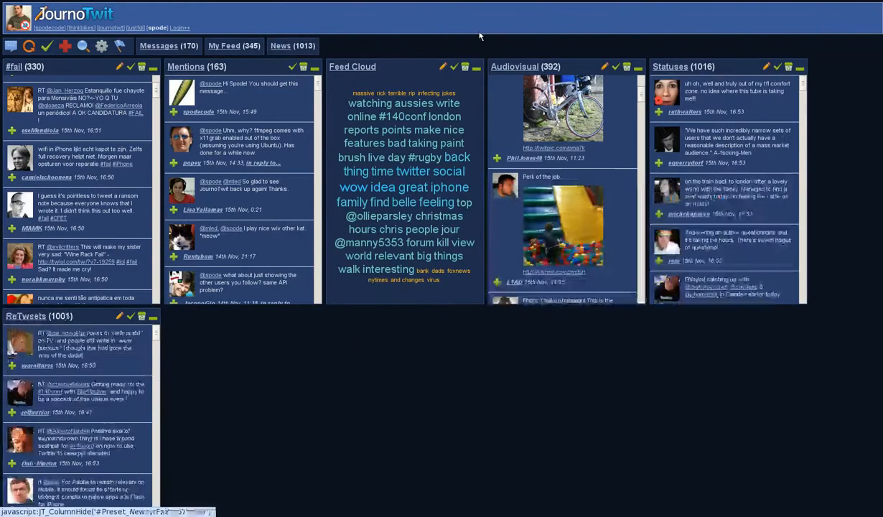
# Delete the Audiovisual column from the grid and confirm the deletion.
pyautogui.click(627, 67)
pyautogui.click(510, 290)
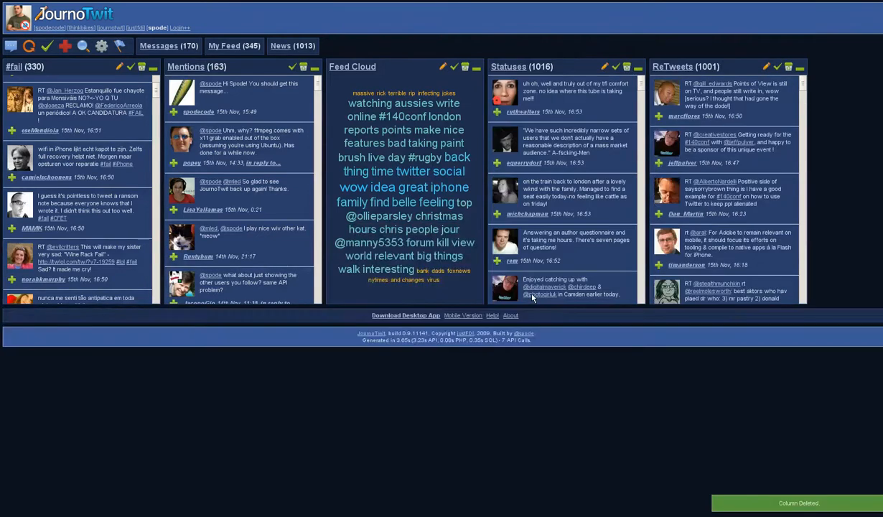
# Add the Audiovisual column back to the grid from the preset columns.
pyautogui.click(62, 46)
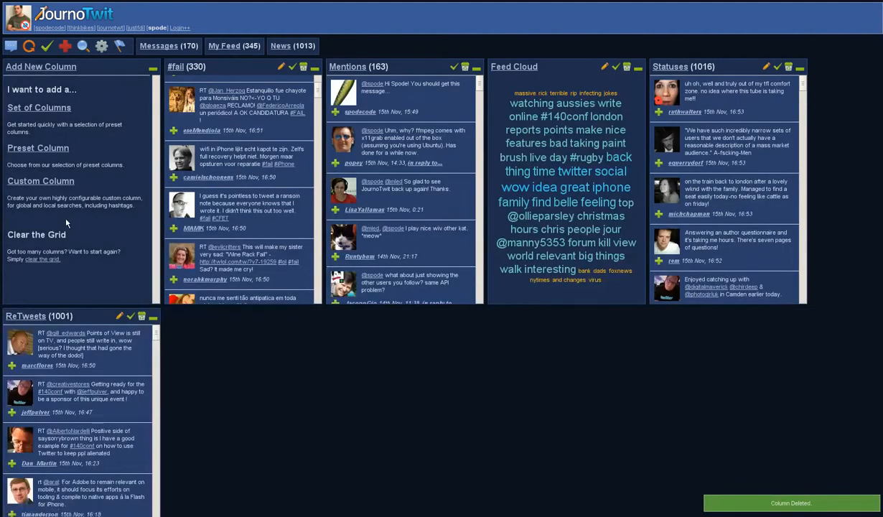
pyautogui.click(44, 144)
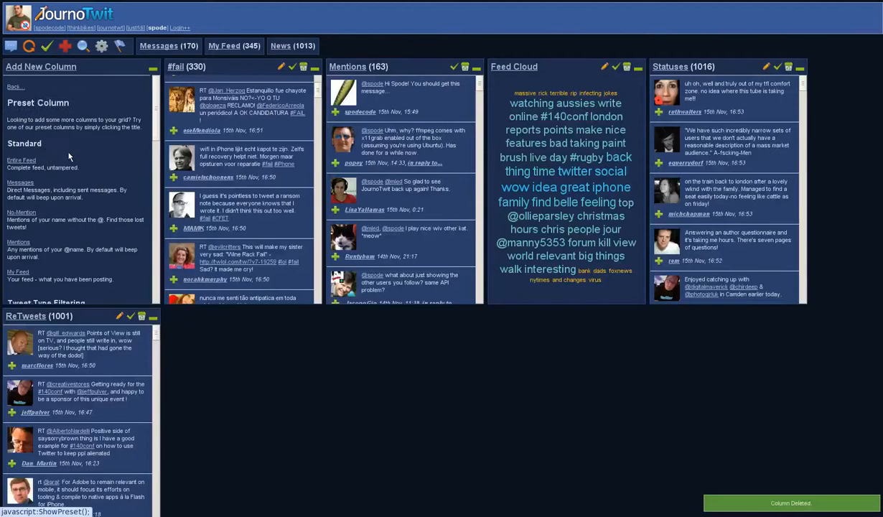
pyautogui.scroll(-1, 99, 164)
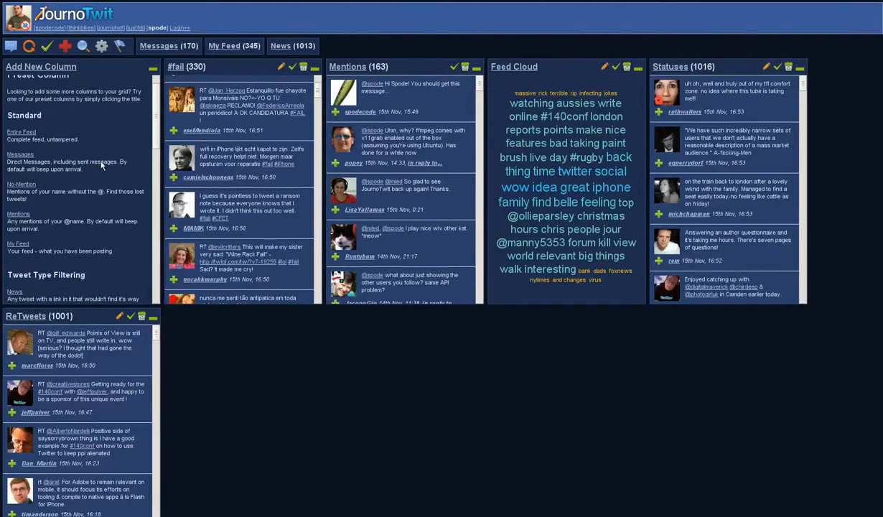
pyautogui.scroll(-6, 98, 164)
pyautogui.click(25, 212)
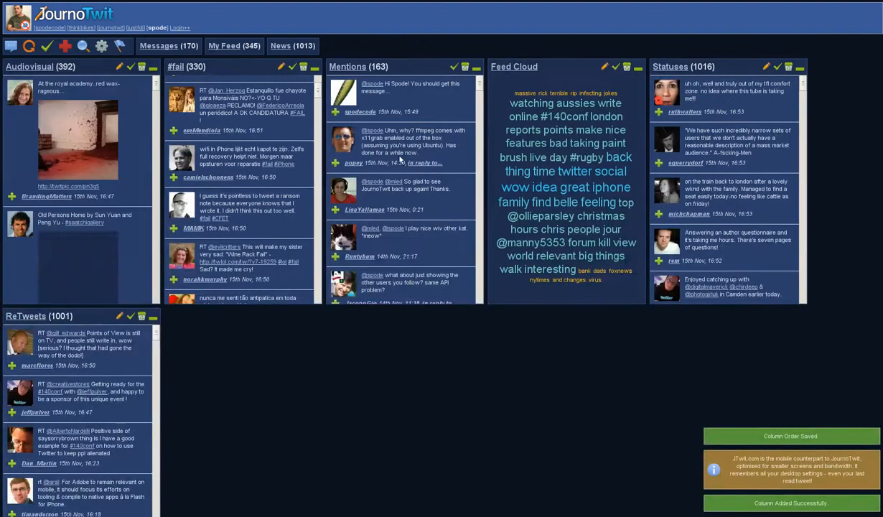
# Minimise the Audiovisual column and restore the minimised Messages column to the grid.
pyautogui.click(153, 68)
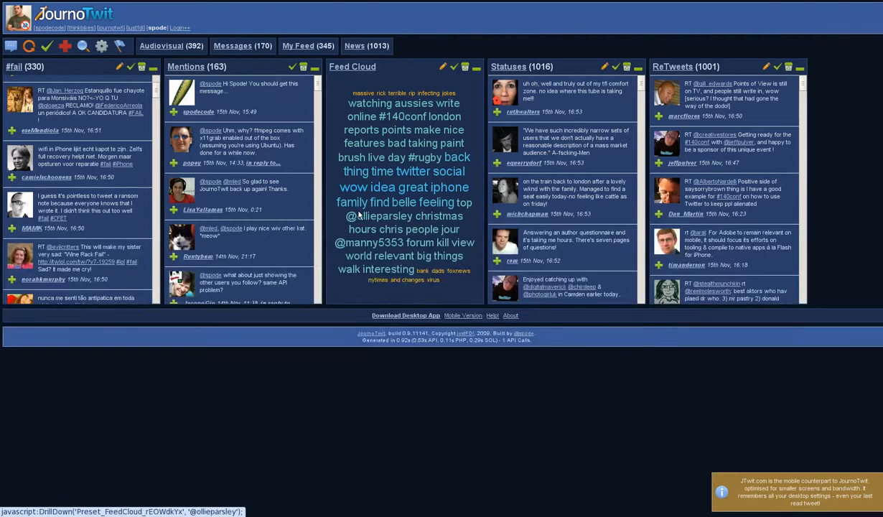
pyautogui.click(242, 48)
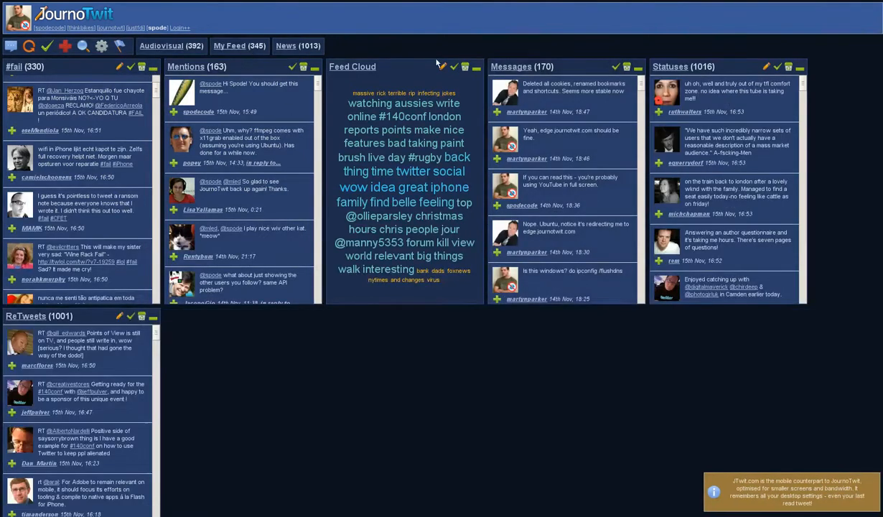
# Mark the Messages column and the Statuses column as read, followed by all remaining columns at once.
pyautogui.click(616, 66)
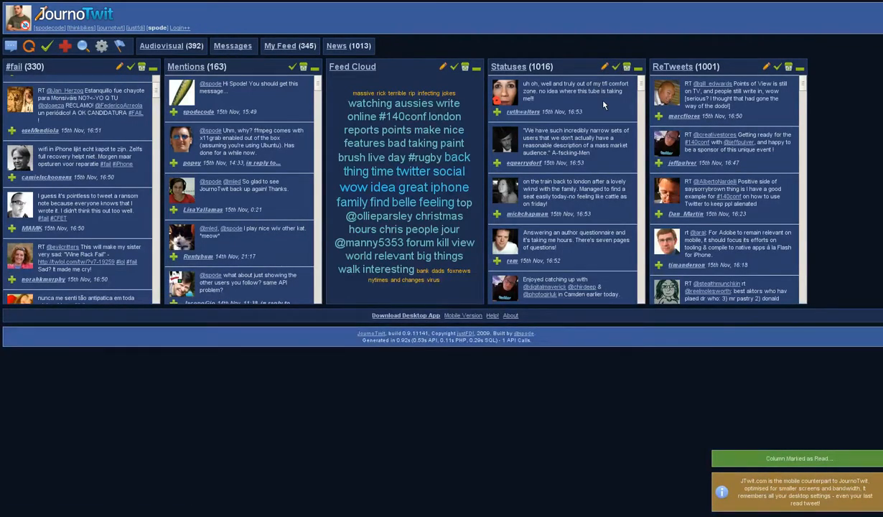
pyautogui.click(616, 67)
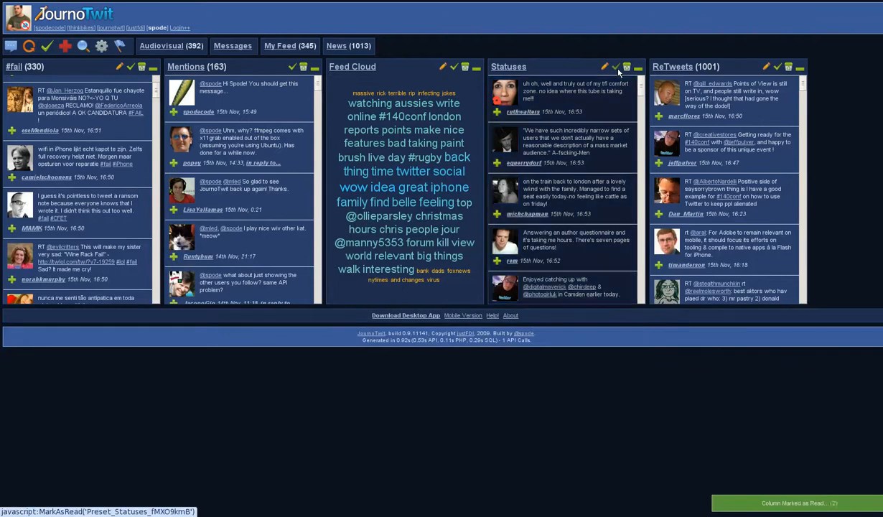
pyautogui.click(48, 46)
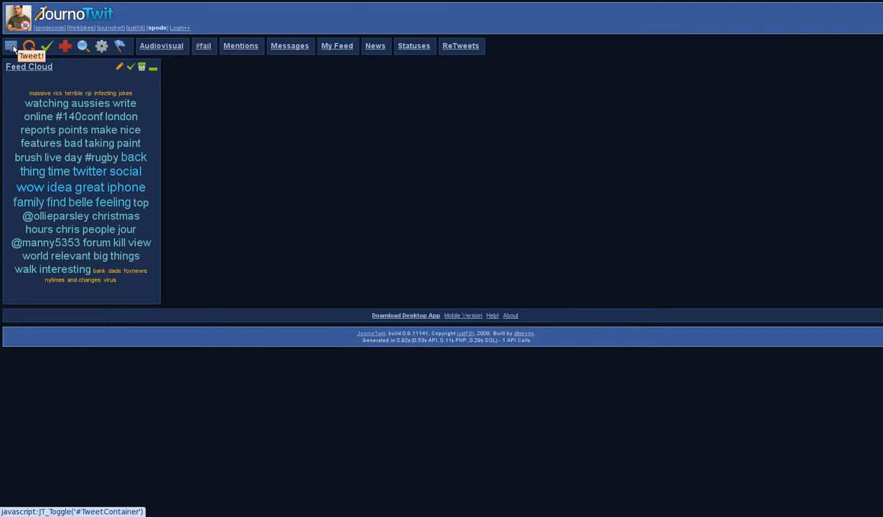
# Open the box for writing a new tweet and cancel it without sending anything.
pyautogui.click(12, 47)
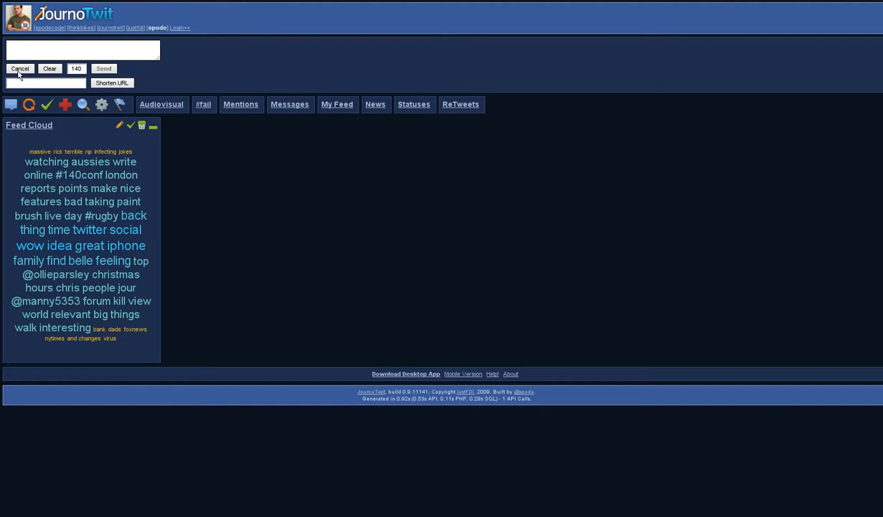
pyautogui.click(20, 69)
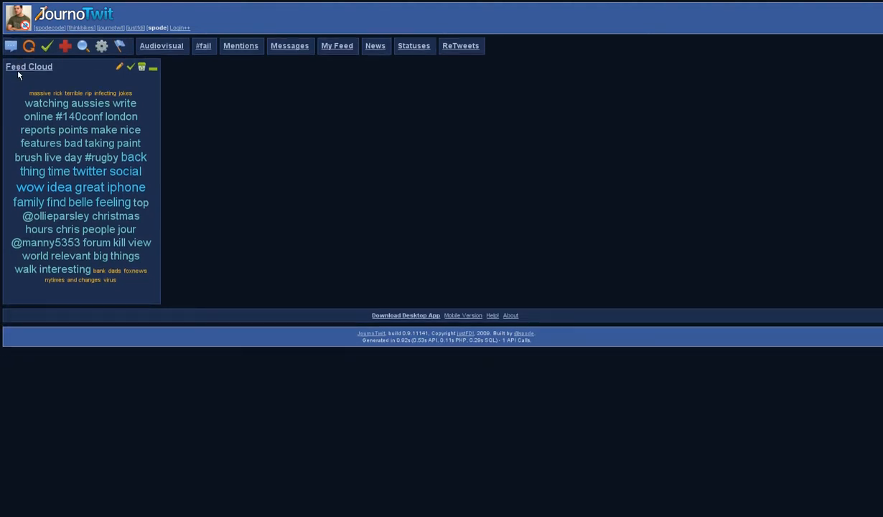
# Restore the minimised #fail column to the grid and look through its older tweets.
pyautogui.click(203, 46)
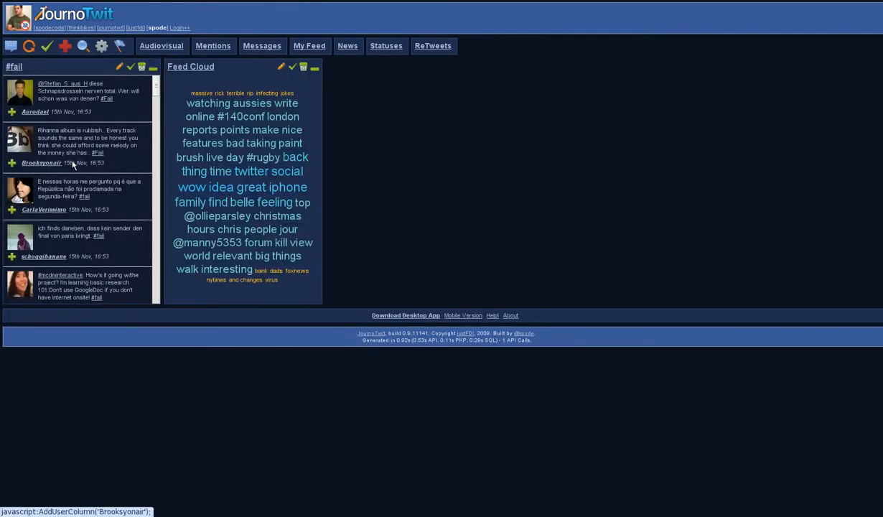
pyautogui.scroll(-5, 71, 164)
pyautogui.scroll(-4, 71, 163)
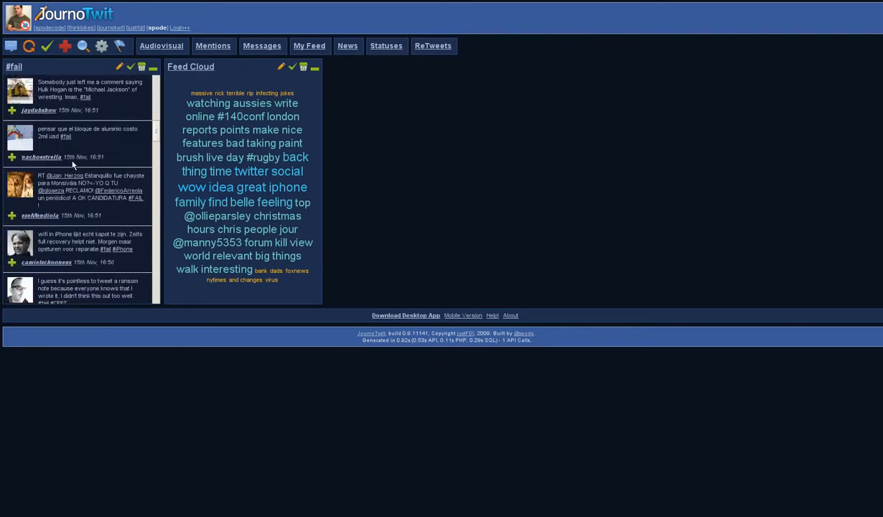
# Translate the Dutch #fail tweet about broken iPhone wifi and prepare a retweet of the translated text.
pyautogui.click(12, 206)
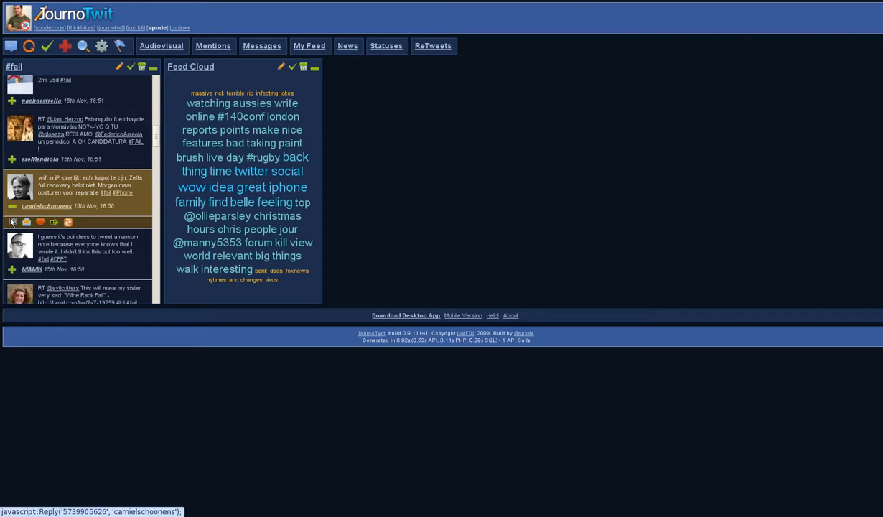
pyautogui.click(55, 224)
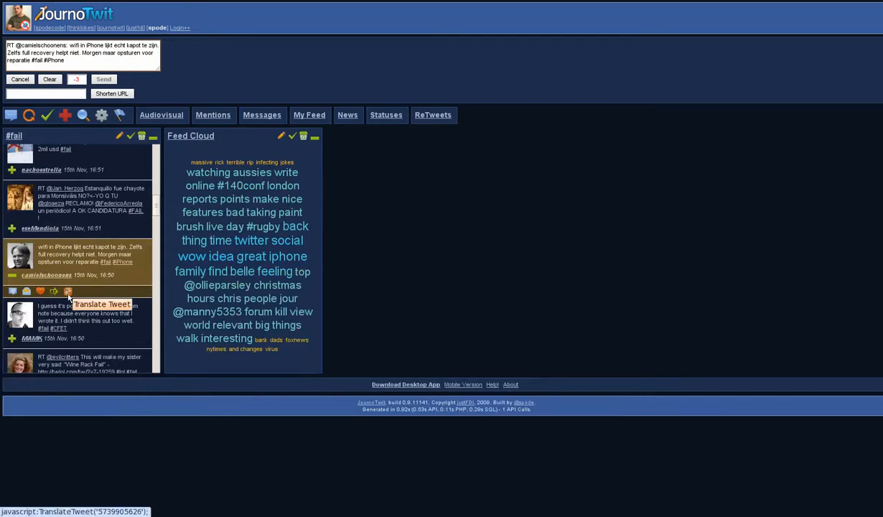
pyautogui.click(69, 292)
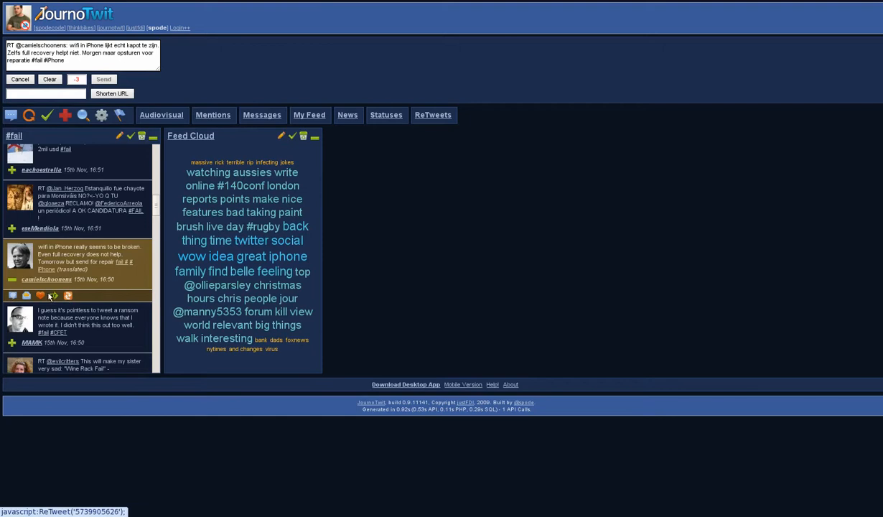
pyautogui.click(53, 297)
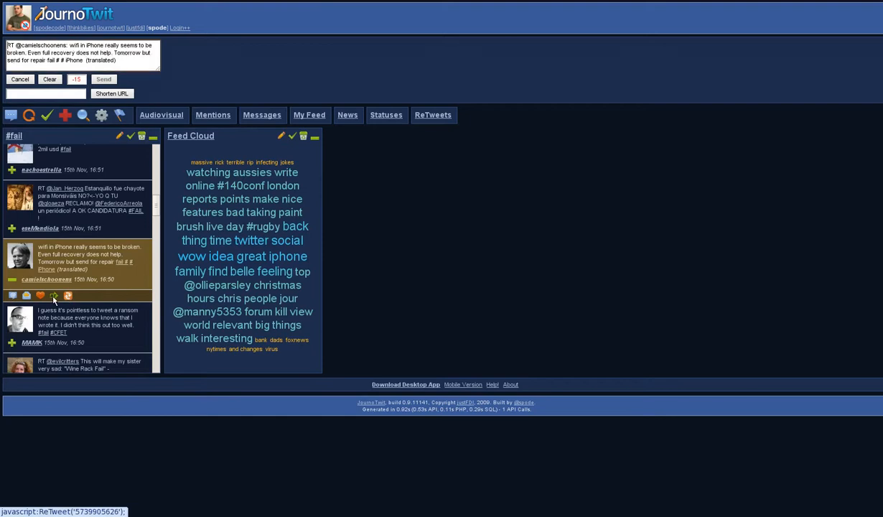
pyautogui.click(212, 115)
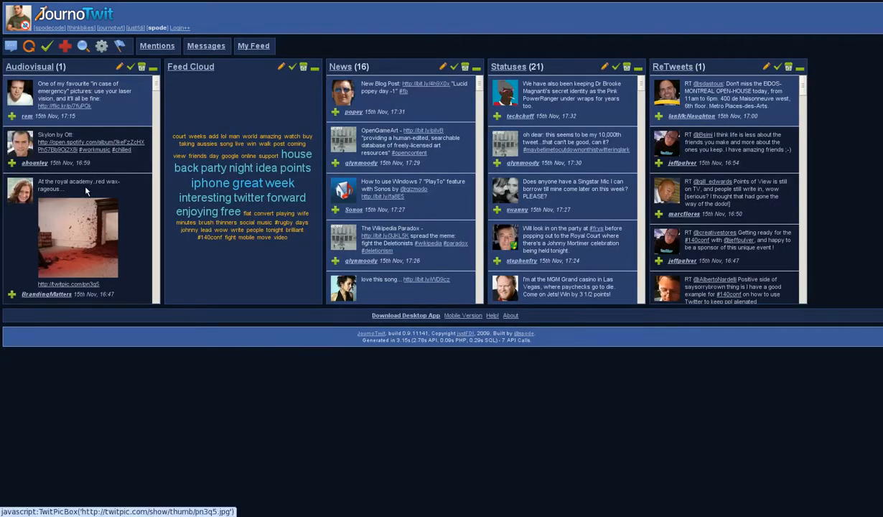
# Open the user column for the author of the "in case of emergency" tweet, view their enlarged profile picture and close it.
pyautogui.click(26, 118)
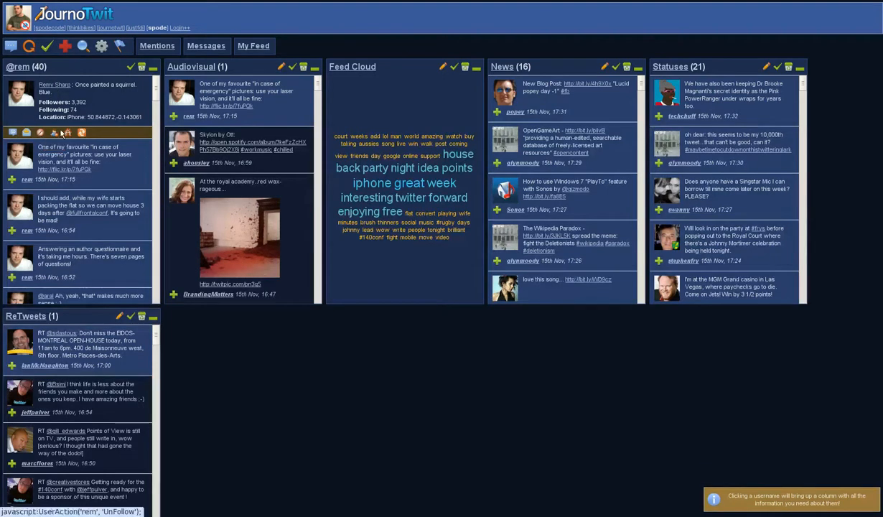
pyautogui.click(28, 101)
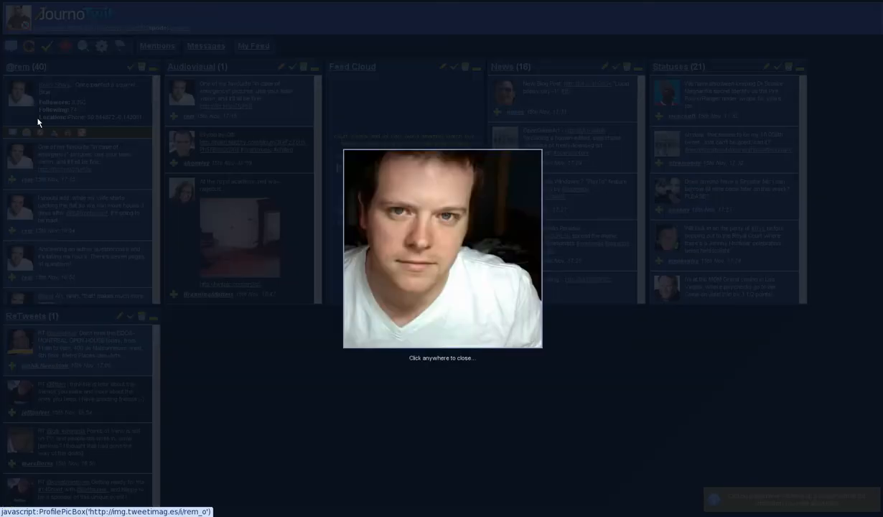
pyautogui.click(388, 218)
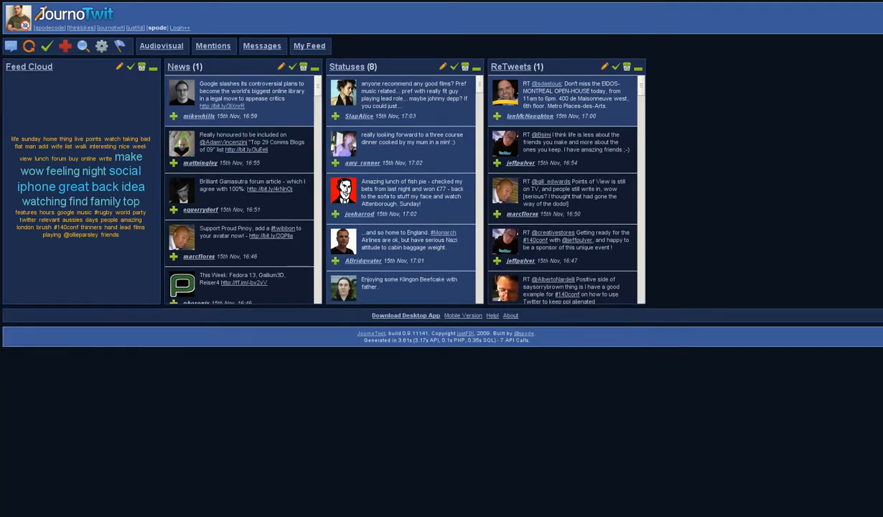
# Open the login page for adding another account, view the thinkbikes, journotwt and justfdi accounts, and return to the spode account.
pyautogui.click(179, 28)
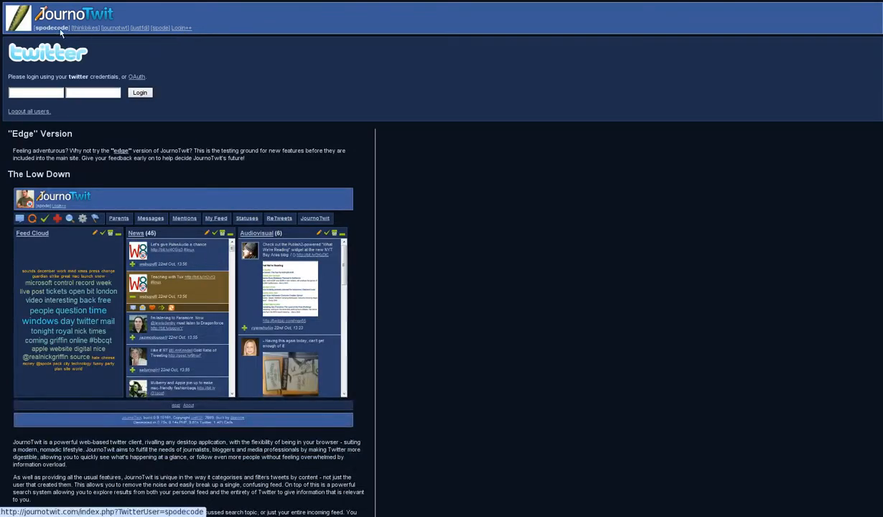
pyautogui.click(85, 28)
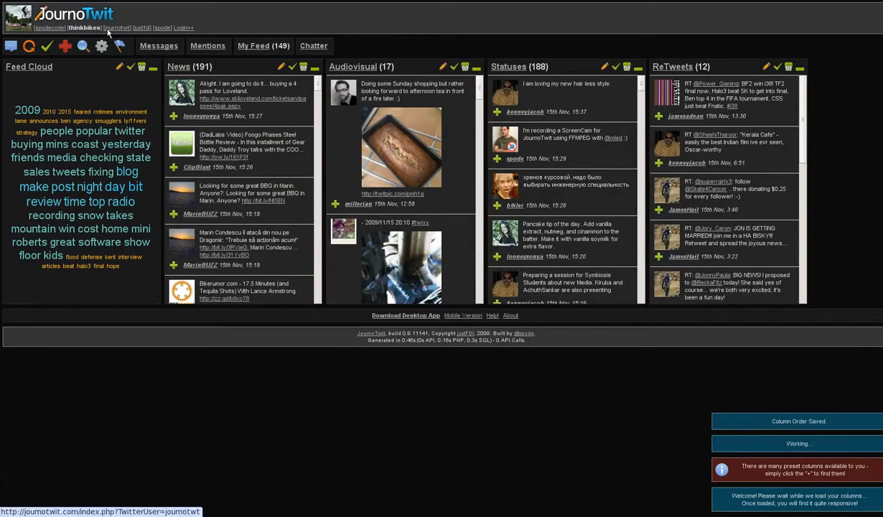
pyautogui.click(112, 29)
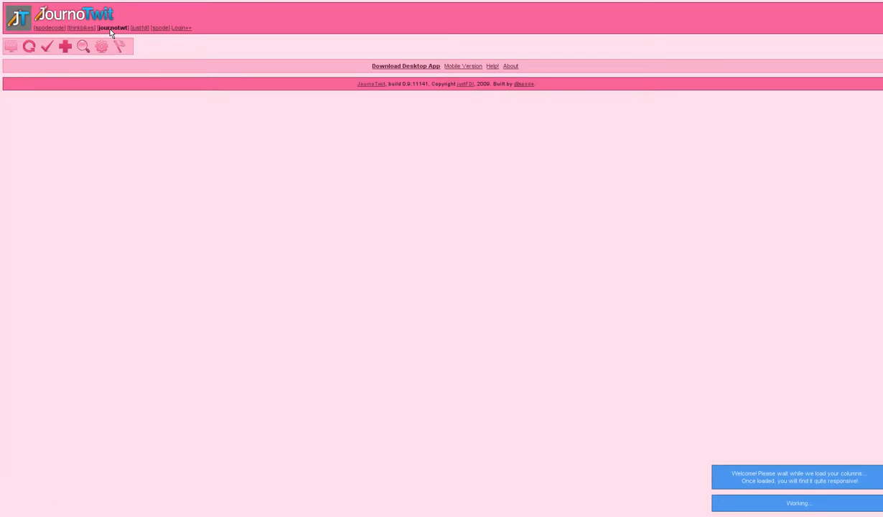
pyautogui.click(137, 28)
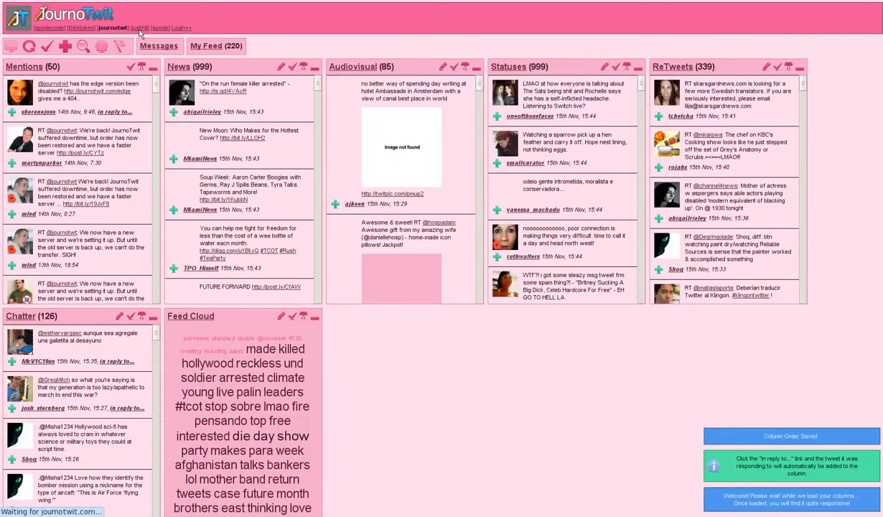
pyautogui.click(163, 31)
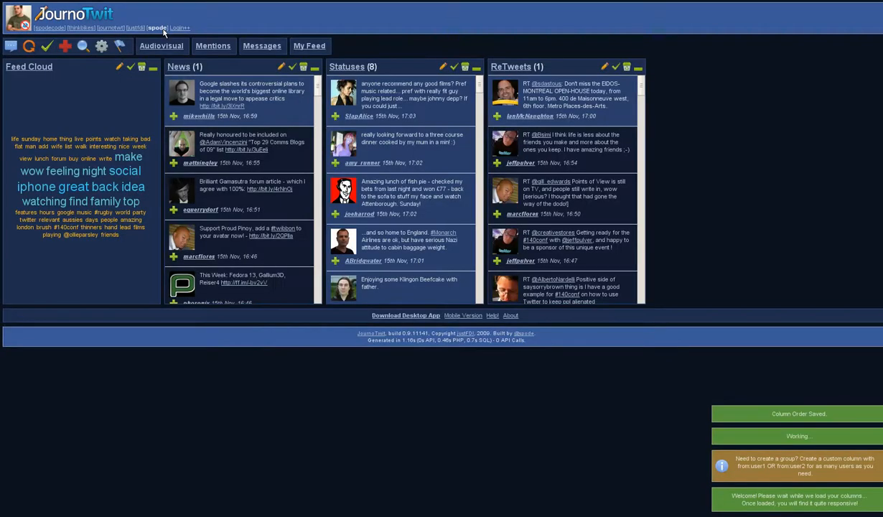
# Open the JournoTwit settings and look through the available colour schemes, keeping Blue selected.
pyautogui.click(104, 47)
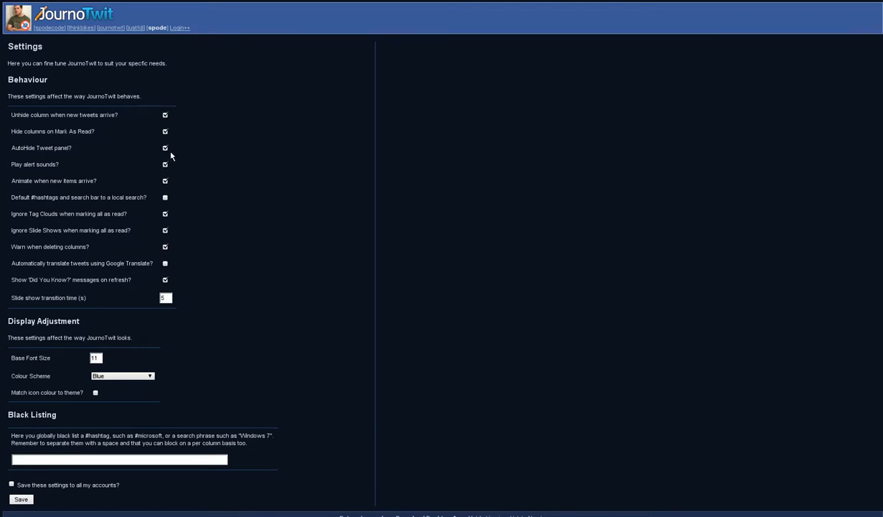
pyautogui.scroll(-1, 255, 169)
pyautogui.click(127, 349)
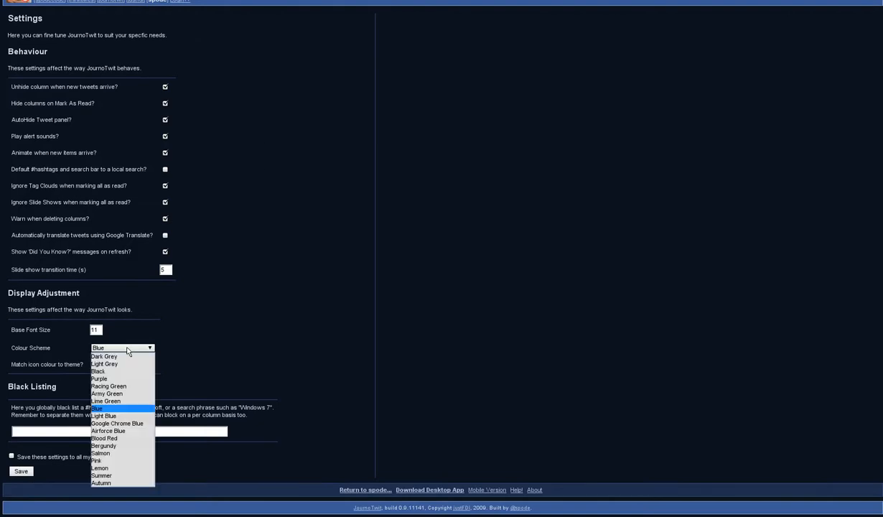
pyautogui.click(127, 348)
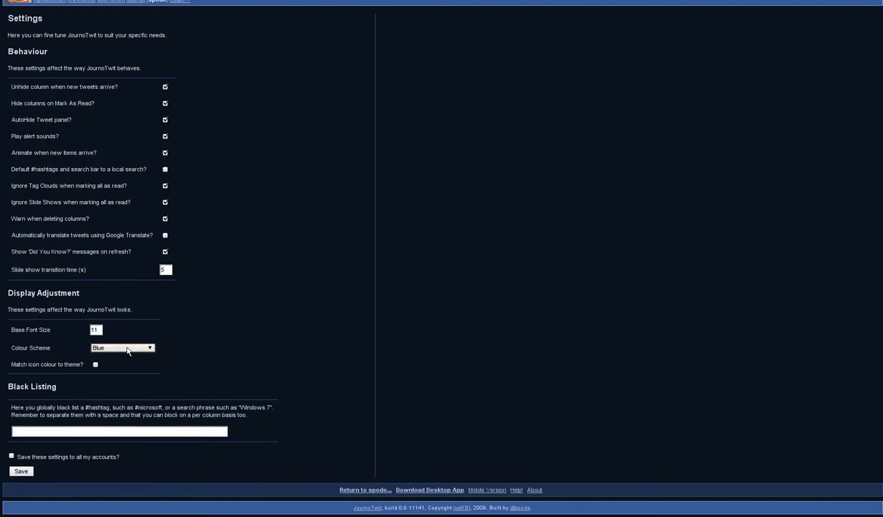
# Enter #xfactor "The Apprentice" from:mled as the global black list terms.
pyautogui.click(132, 430)
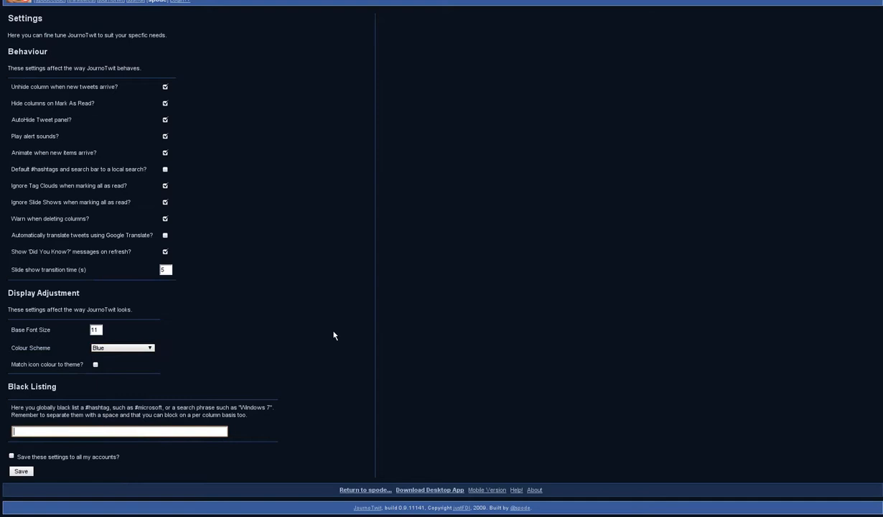
pyautogui.write('#xfactor "The Apprentice" from:mled')
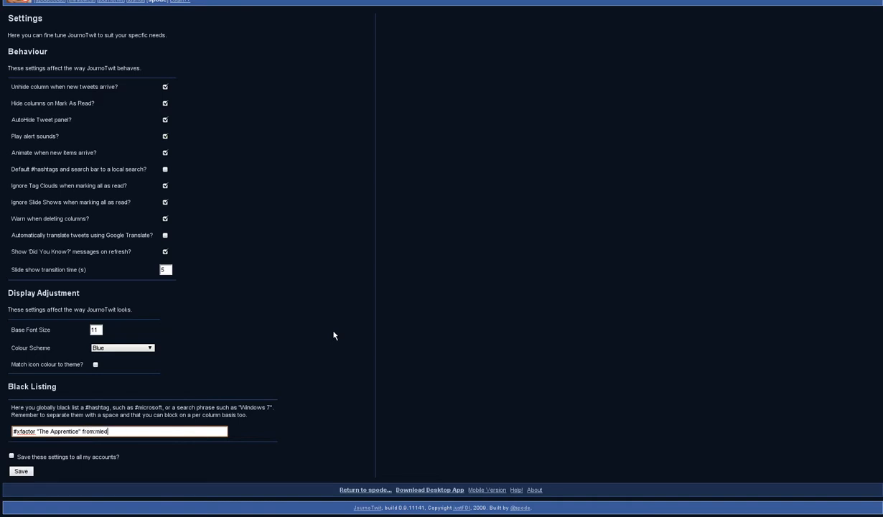